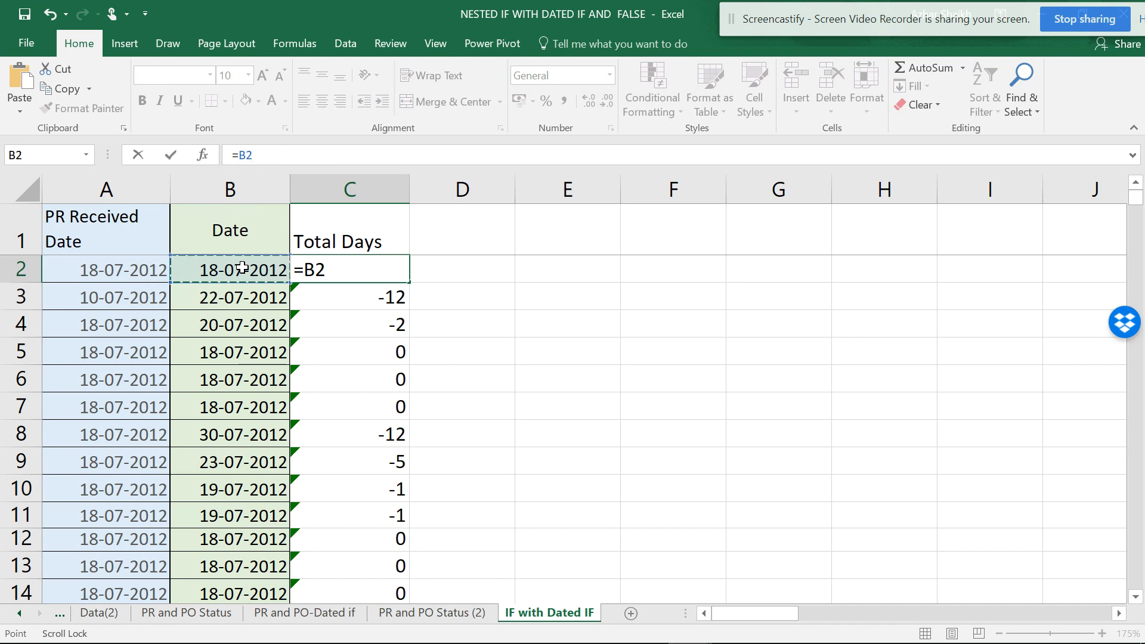
Complete the formula =B2-A2 in C2 and fill it down the Total Days column.
{"action": "type", "text": "-"}
{"action": "left_click", "coordinate": [138, 266]}
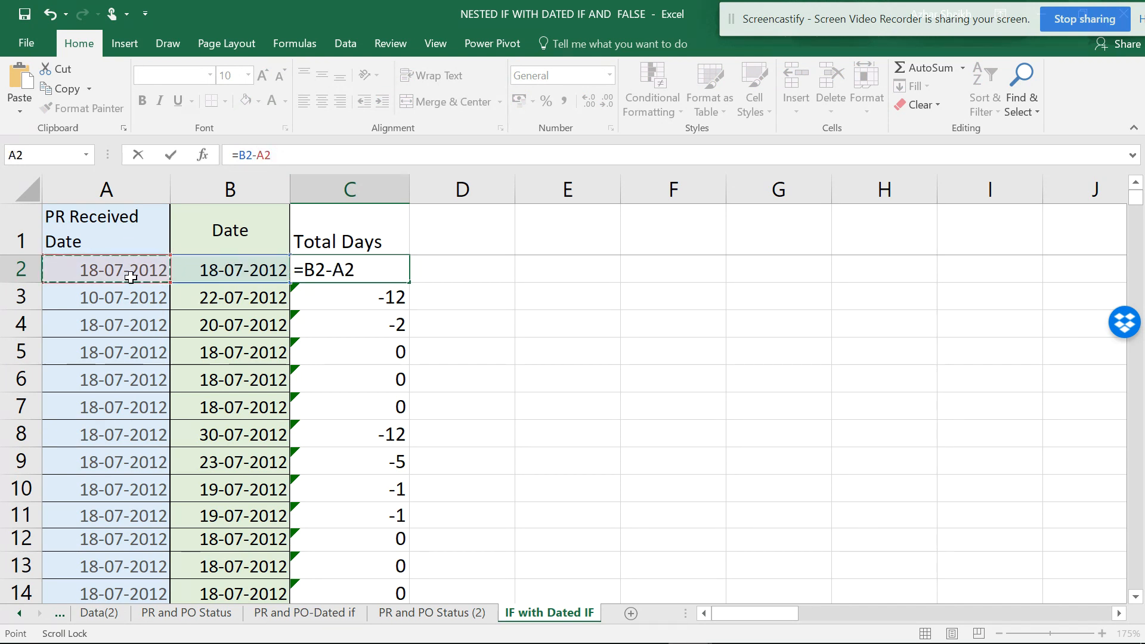
{"action": "key", "text": "Return"}
{"action": "left_click", "coordinate": [397, 270]}
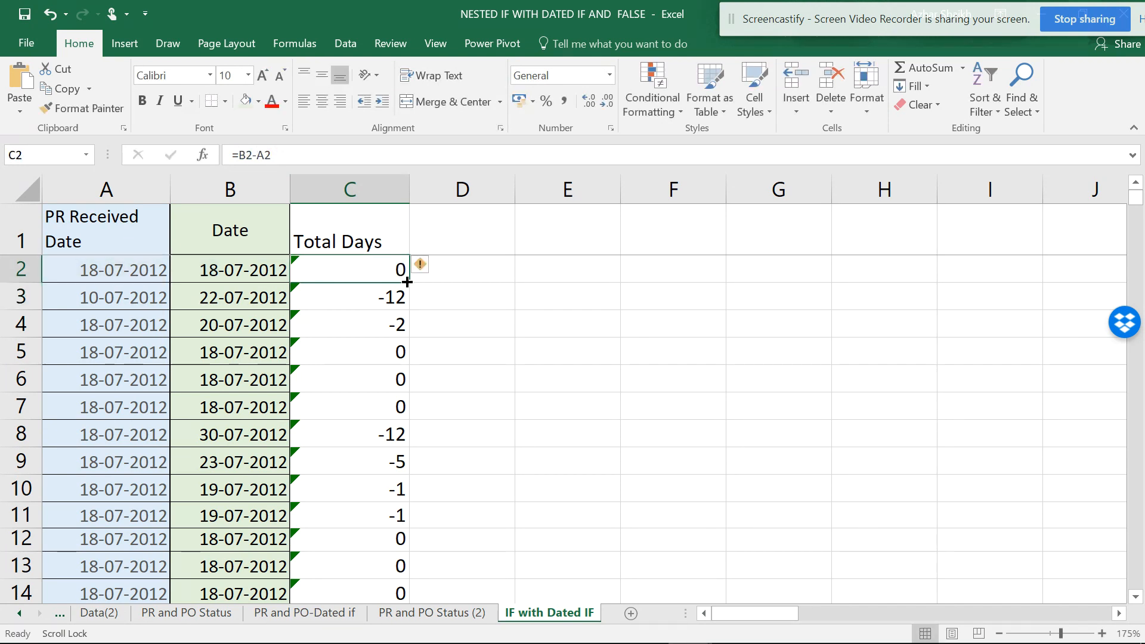
{"action": "double_click", "coordinate": [409, 283]}
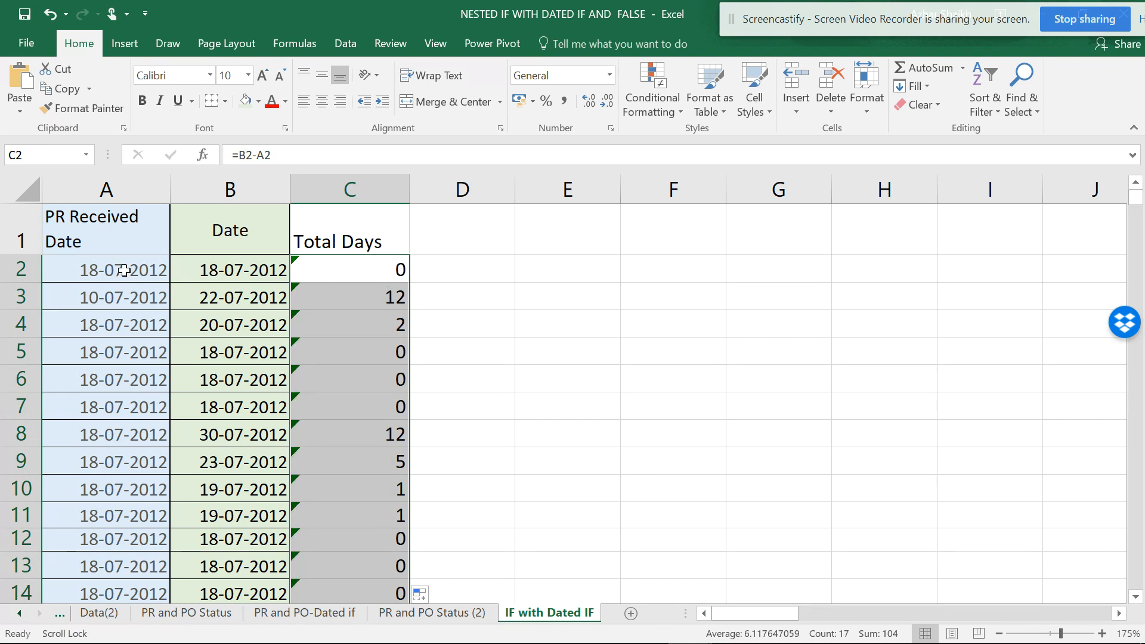
Check the PR Received Date, Date and Total Days cells in row 2 against each other.
{"action": "left_click", "coordinate": [161, 272]}
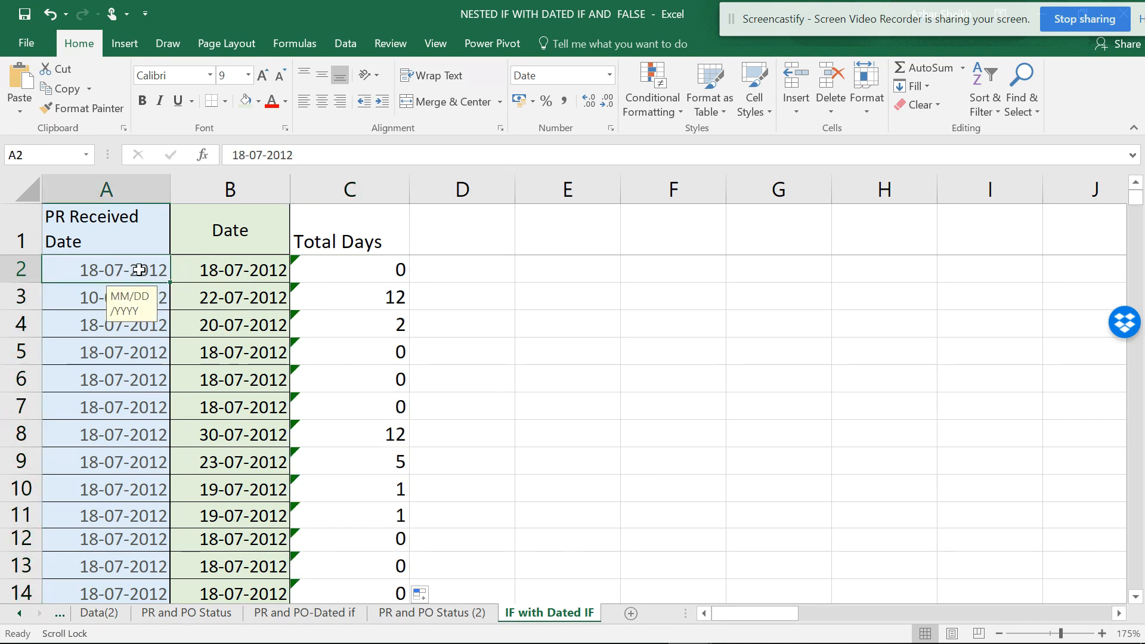
{"action": "left_click", "coordinate": [214, 271]}
{"action": "left_click", "coordinate": [383, 267]}
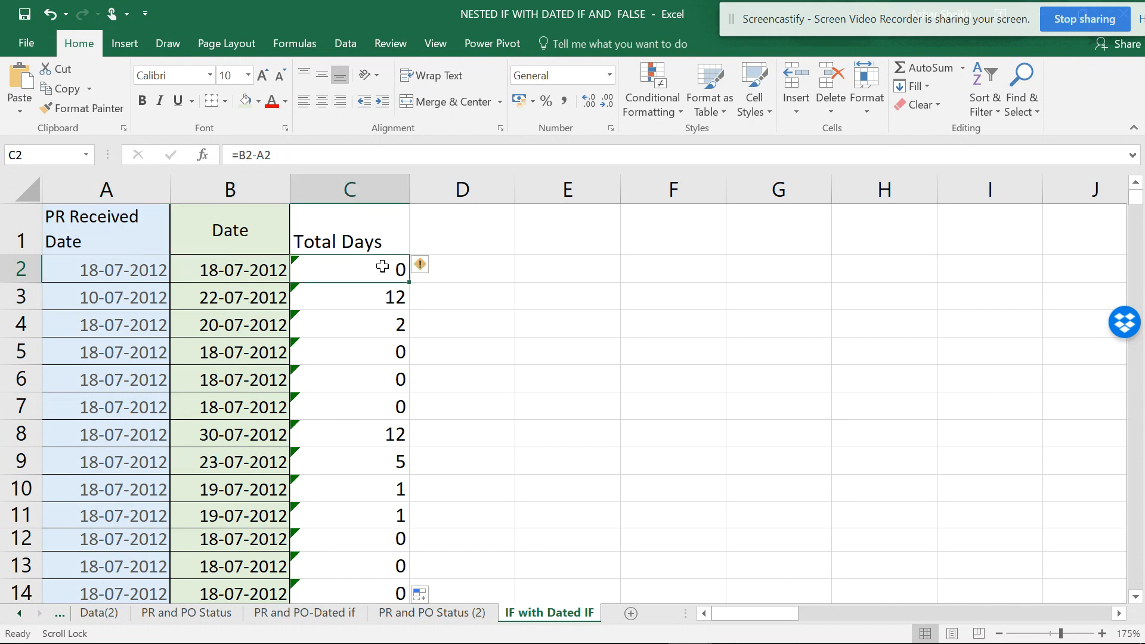
{"action": "left_click", "coordinate": [135, 265]}
{"action": "left_click", "coordinate": [224, 268]}
Change the formula in C2 to =IF(B2-A2=0,0+1) and fill it down the Total Days column.
{"action": "left_click", "coordinate": [327, 268]}
{"action": "left_click", "coordinate": [243, 154]}
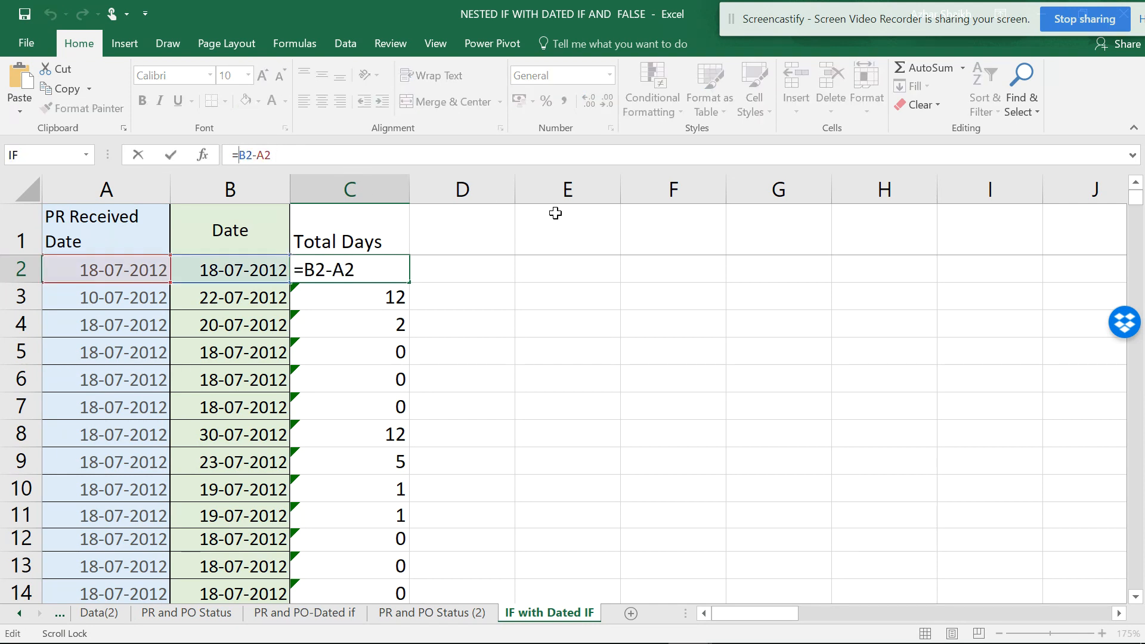
{"action": "type", "text": "if"}
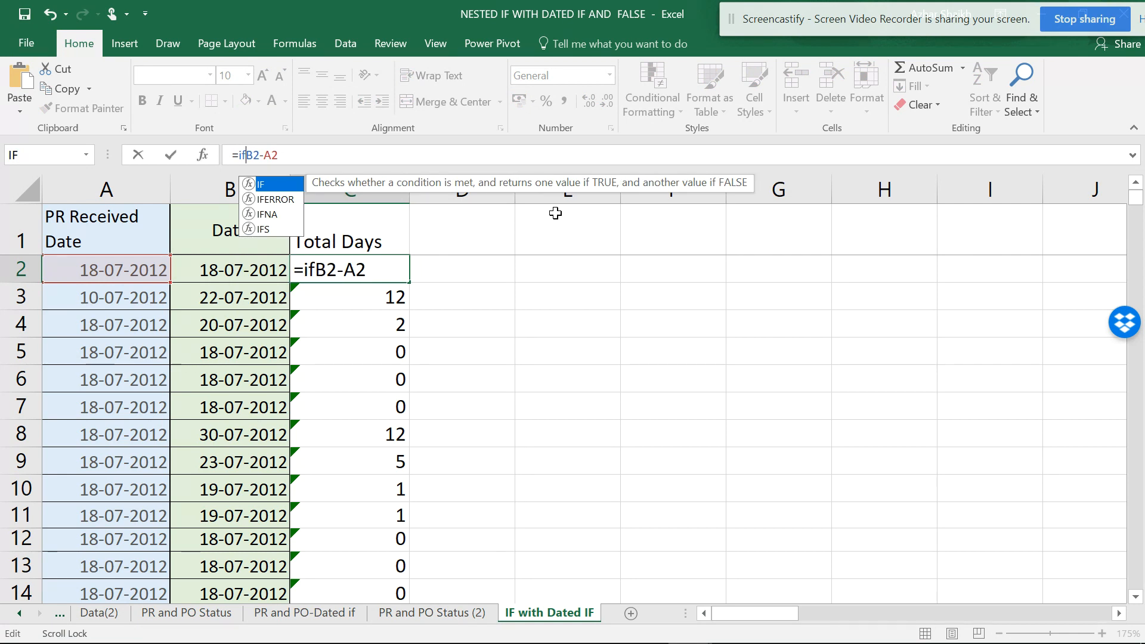
{"action": "type", "text": "("}
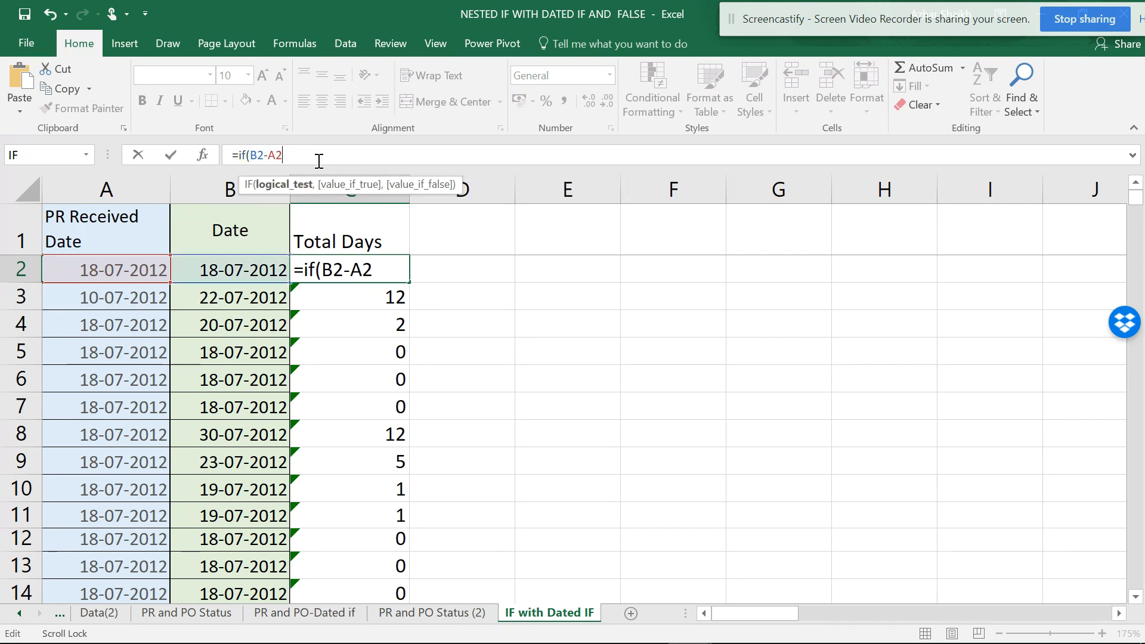
{"action": "type", "text": "=0,"}
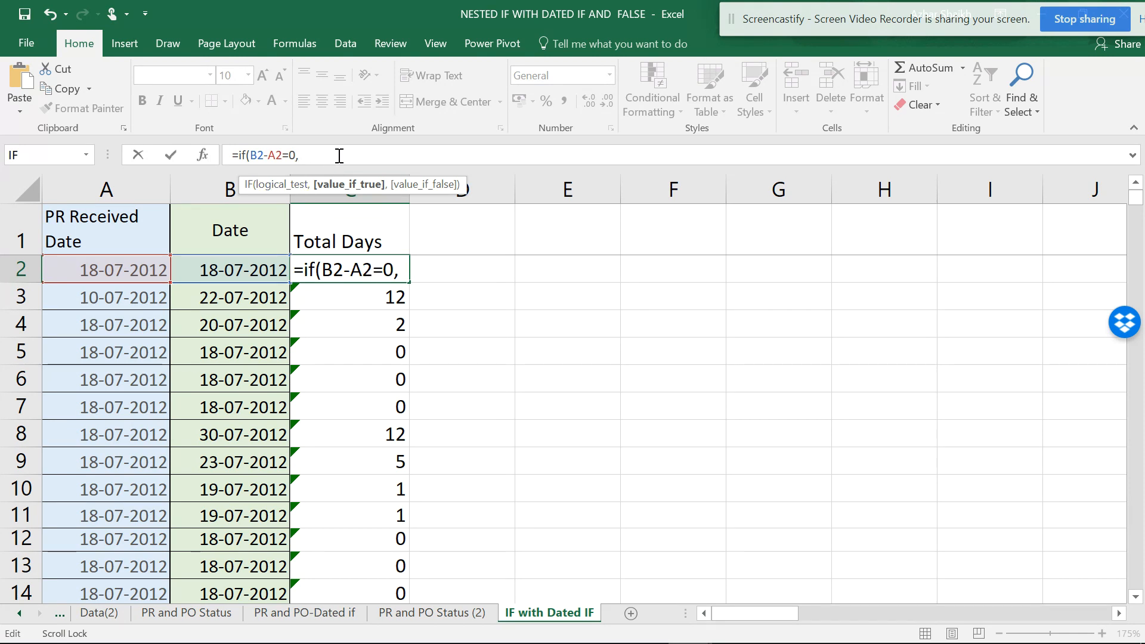
{"action": "type", "text": "0+"}
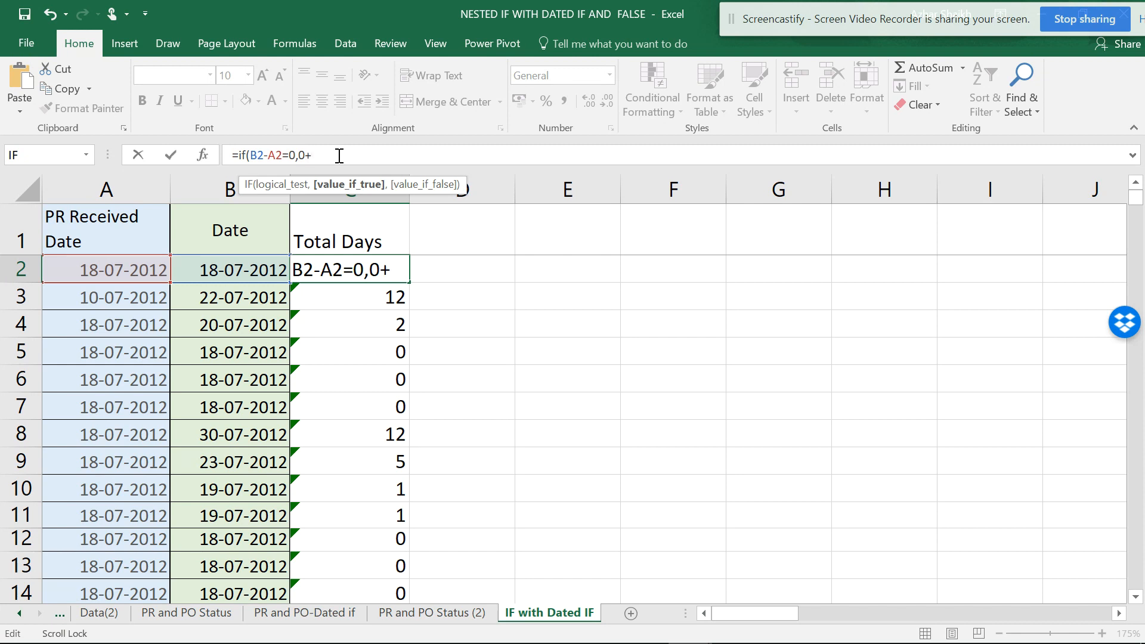
{"action": "type", "text": "1"}
{"action": "key", "text": "Return"}
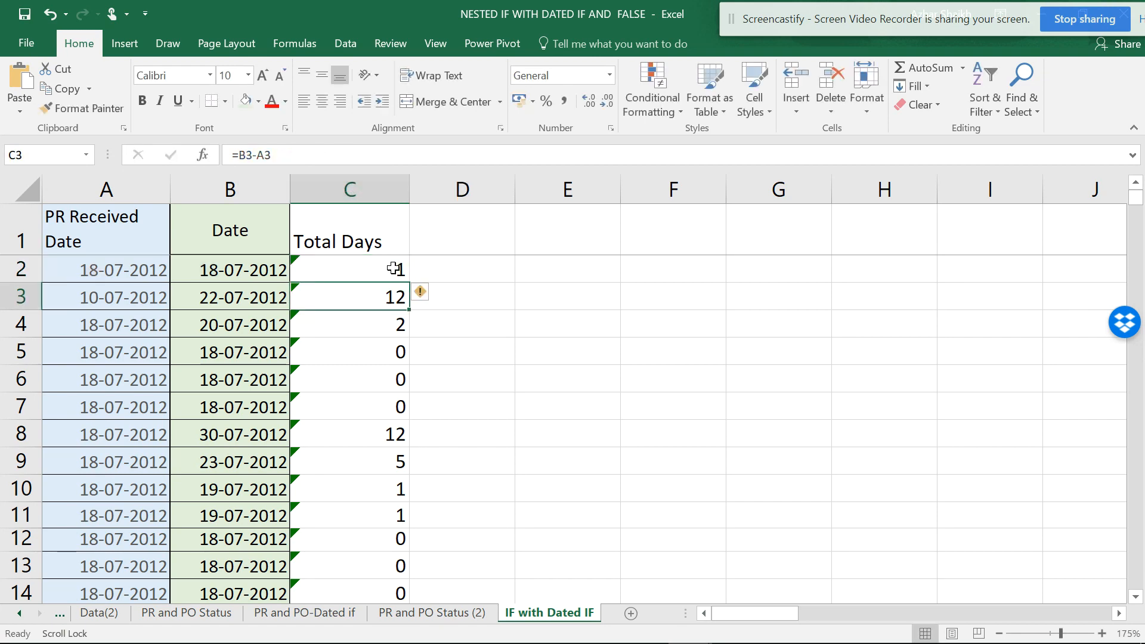
{"action": "left_click", "coordinate": [394, 268]}
{"action": "double_click", "coordinate": [411, 281]}
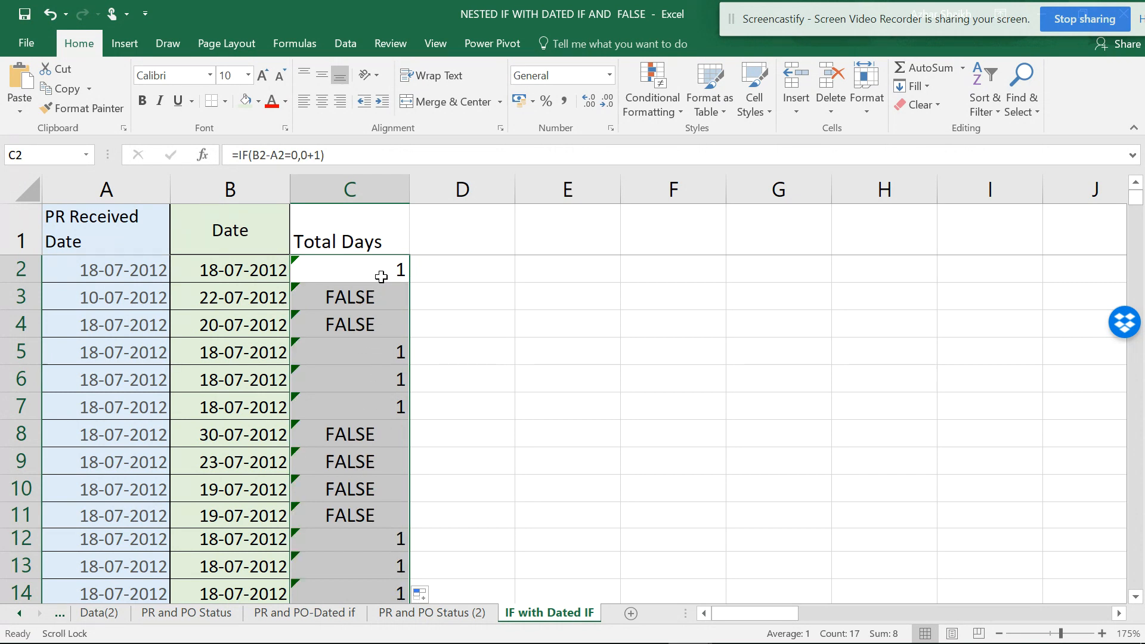
{"action": "left_click", "coordinate": [375, 294]}
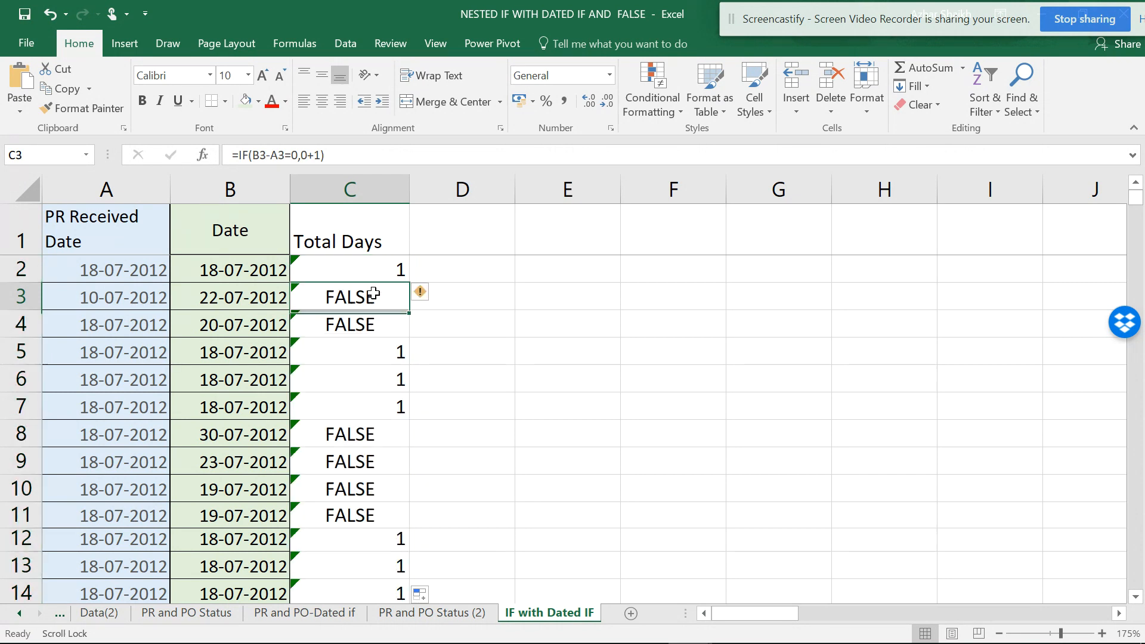
{"action": "left_click", "coordinate": [331, 155]}
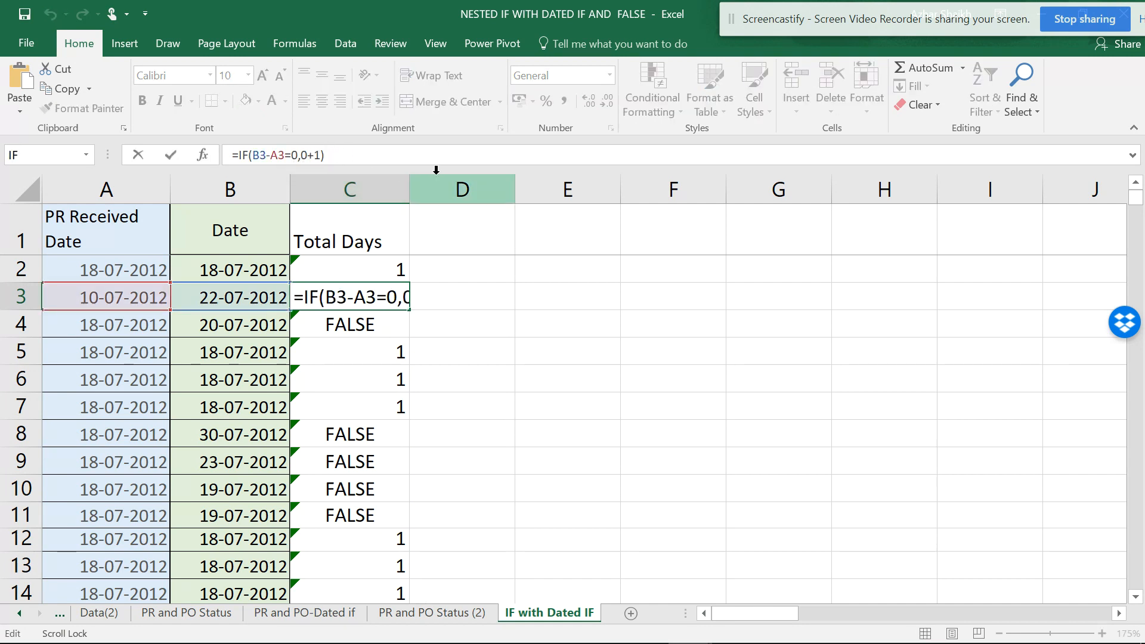
{"action": "key", "text": "BackSpace"}
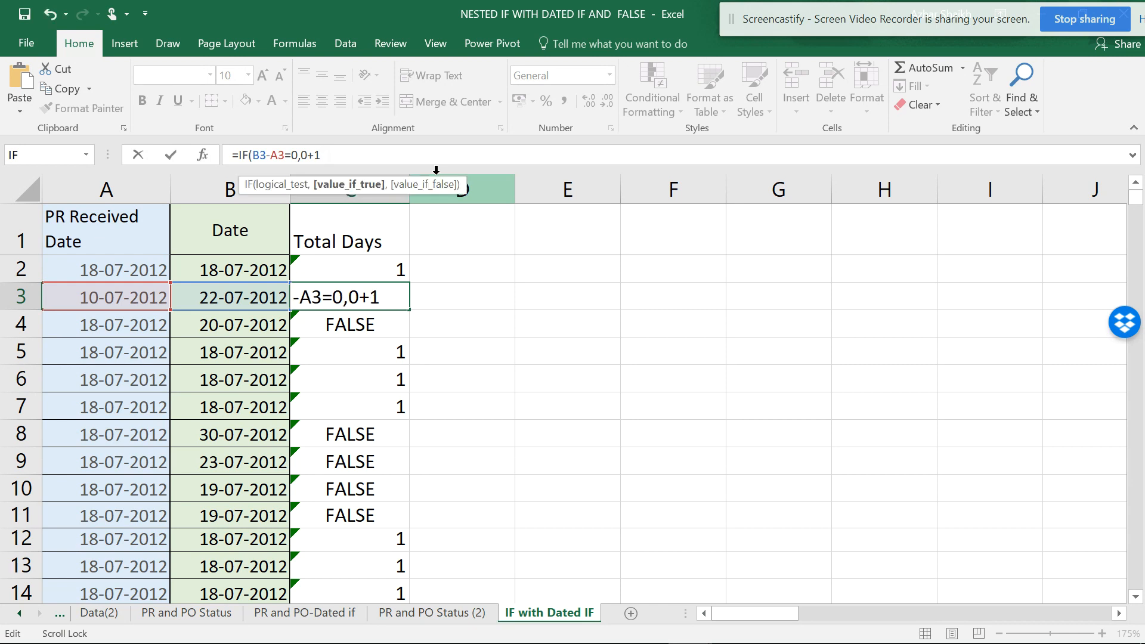
{"action": "type", "text": ","}
{"action": "type", "text": "if("}
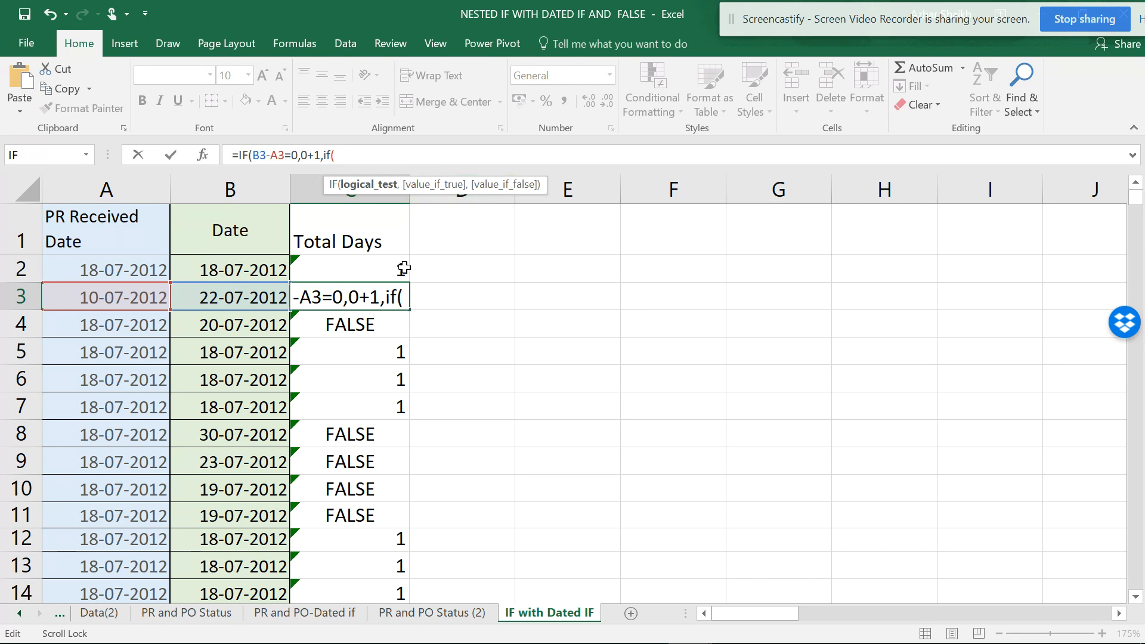
{"action": "key", "text": "Escape"}
Extend the IF formula in C2 with a nested IF as its false value, testing whether B2-A2<0.
{"action": "left_click", "coordinate": [387, 268]}
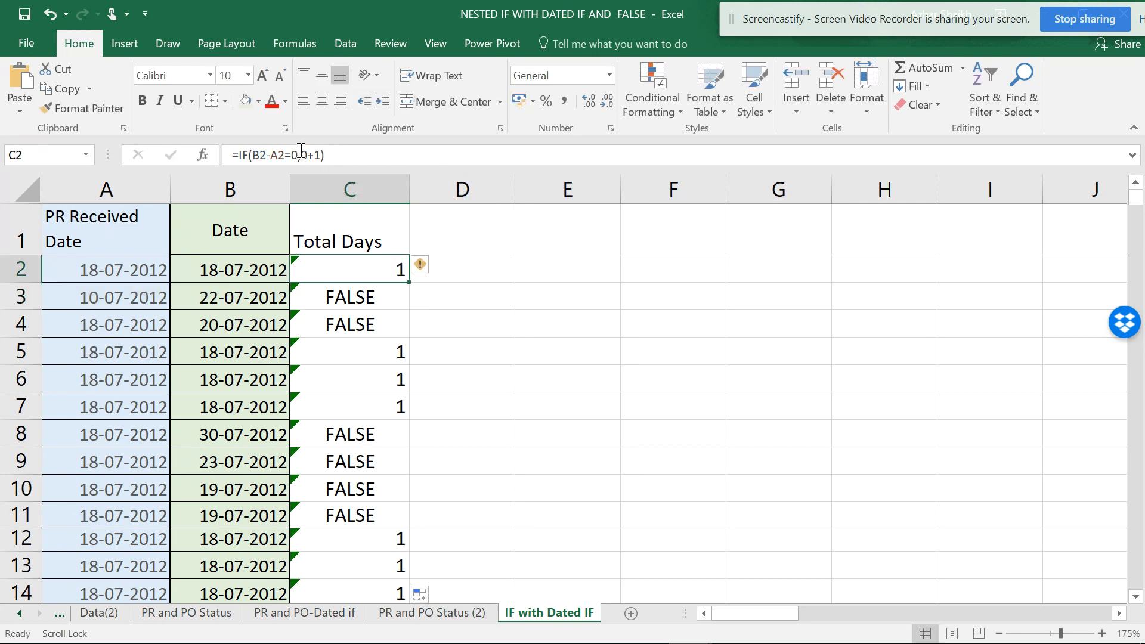
{"action": "left_click", "coordinate": [333, 154]}
{"action": "key", "text": "BackSpace"}
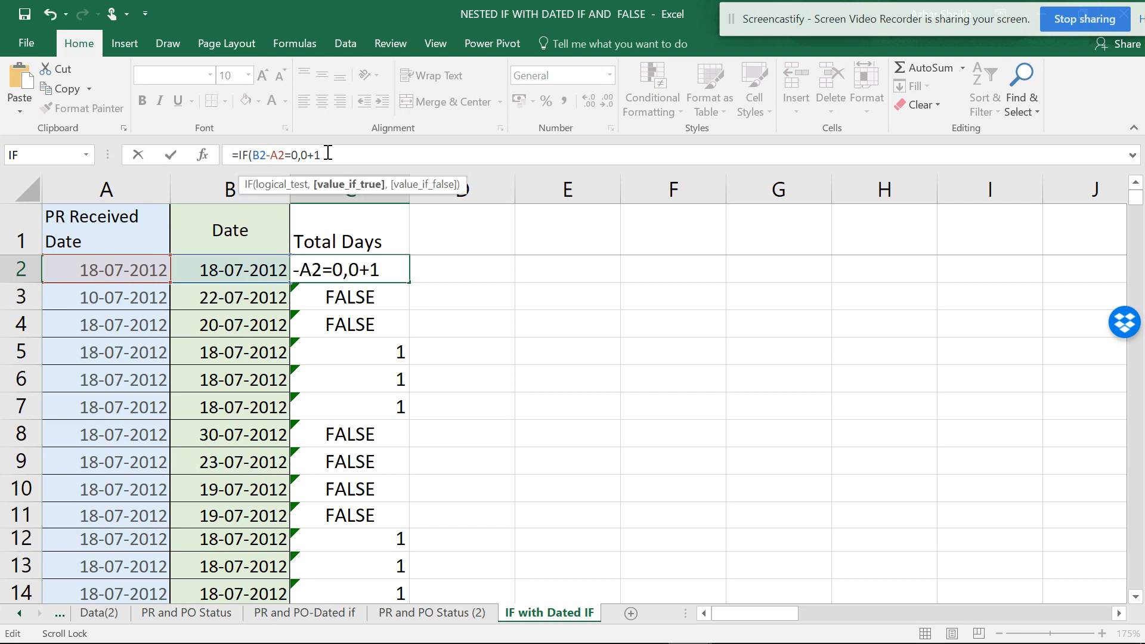
{"action": "type", "text": ","}
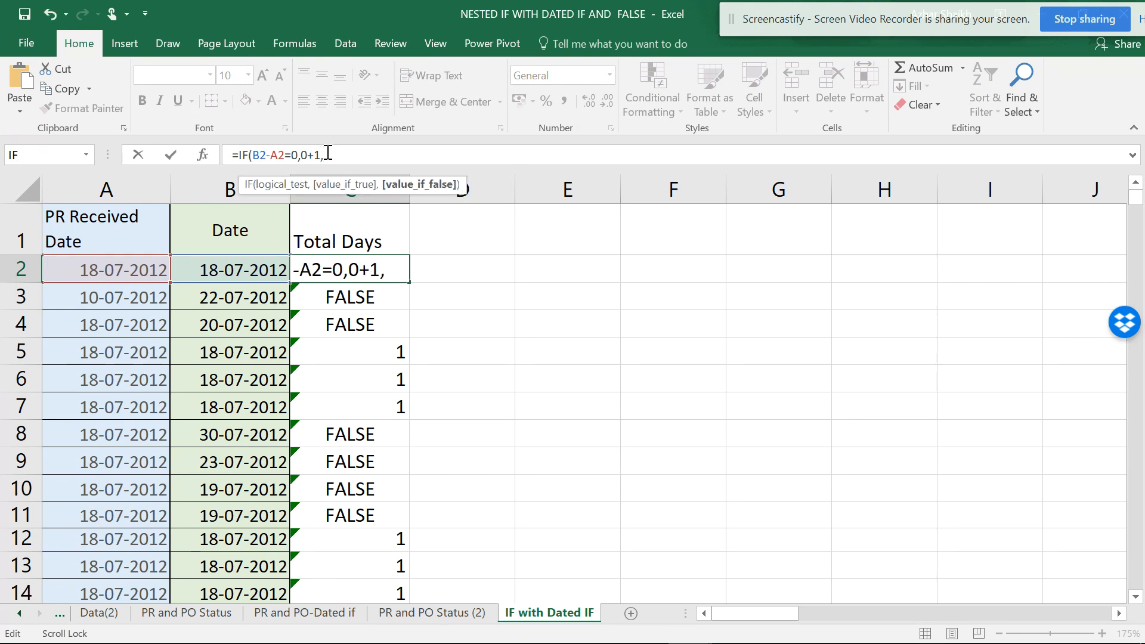
{"action": "type", "text": "if"}
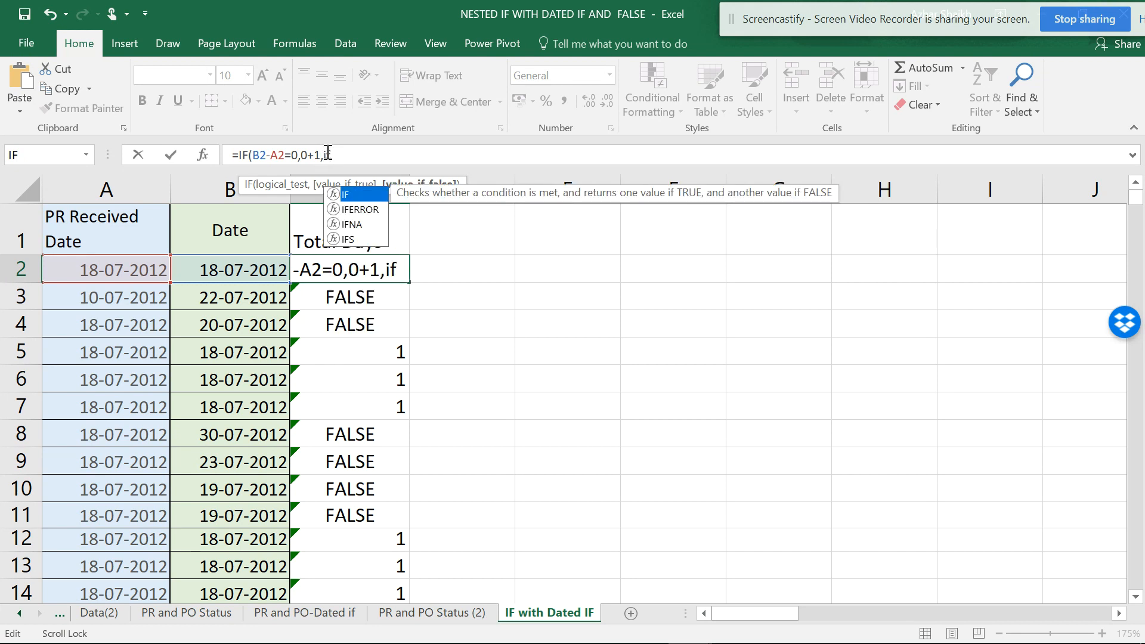
{"action": "type", "text": "("}
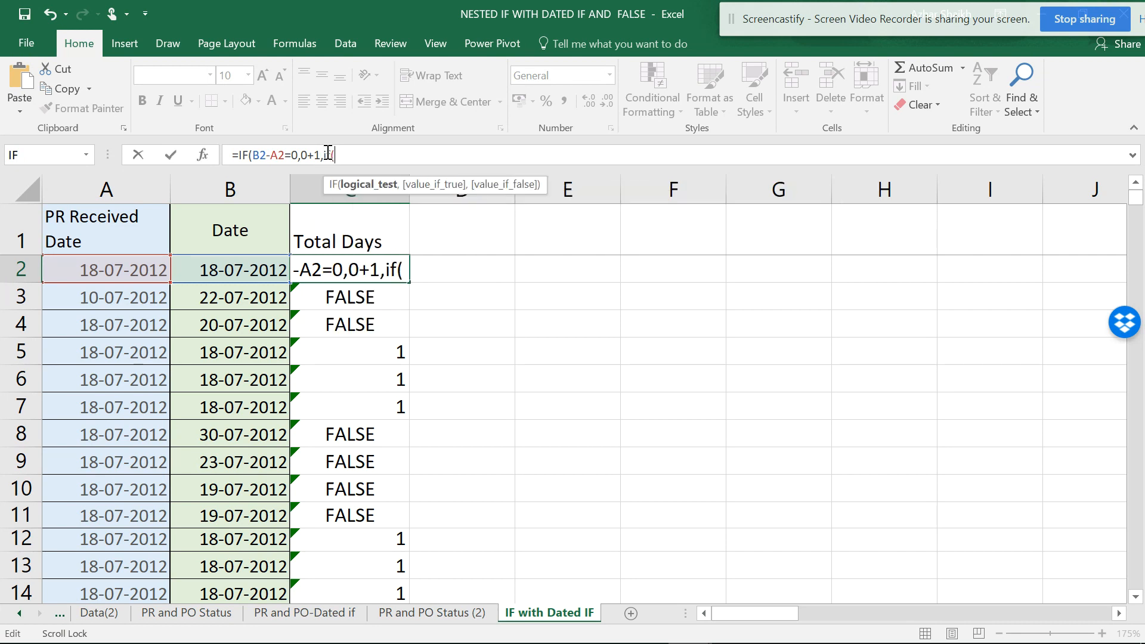
{"action": "left_click", "coordinate": [239, 271]}
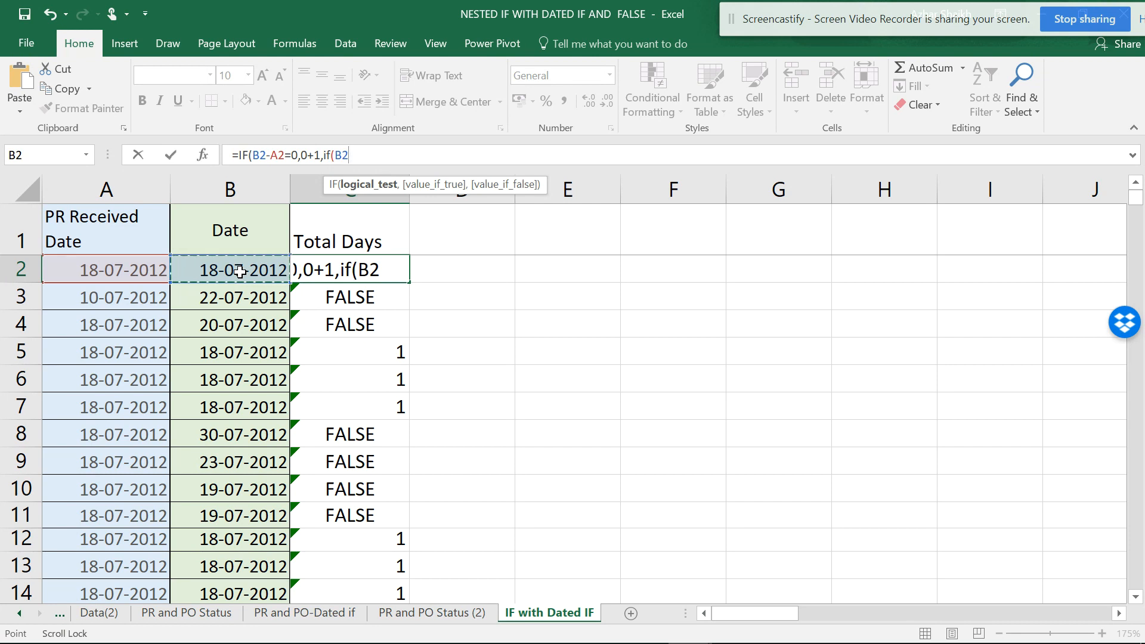
{"action": "type", "text": "-"}
{"action": "left_click", "coordinate": [122, 268]}
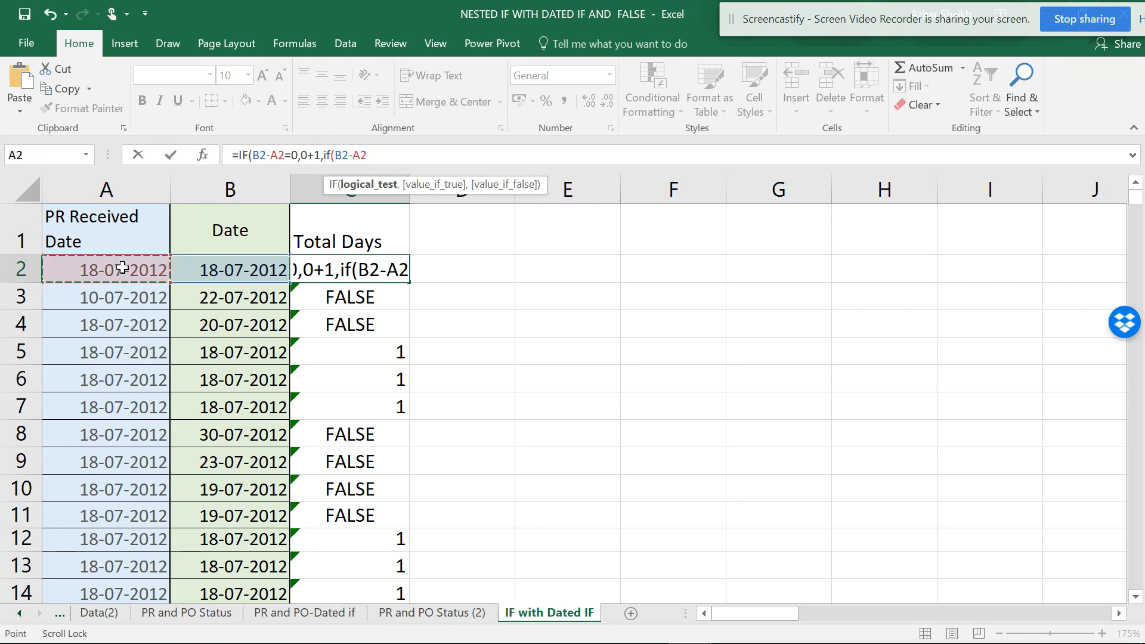
{"action": "type", "text": "<"}
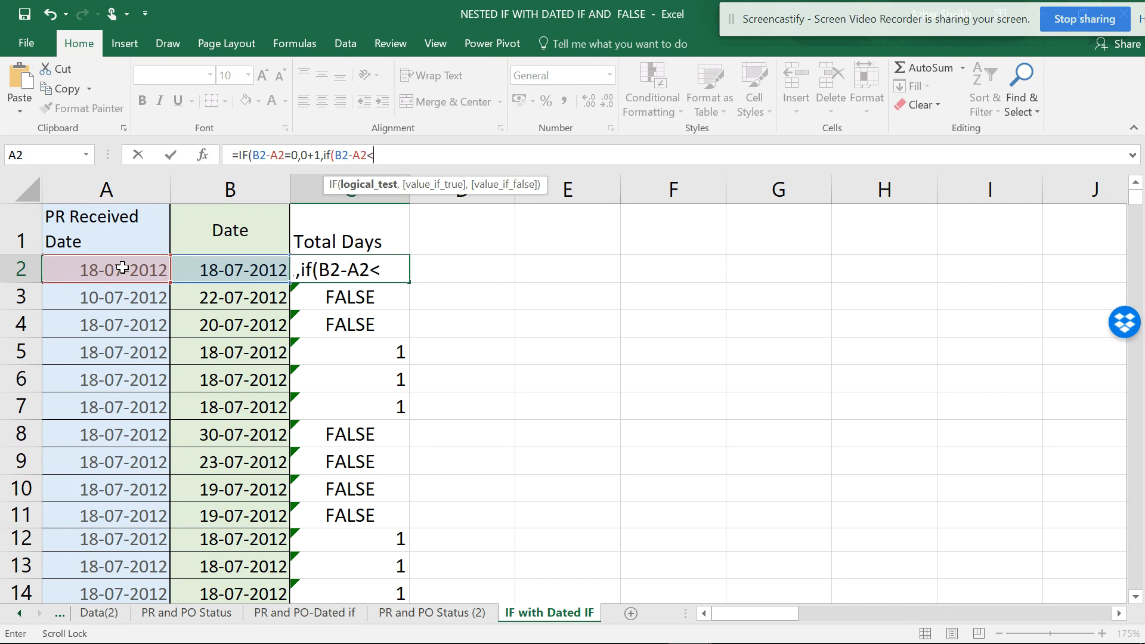
{"action": "type", "text": "0,"}
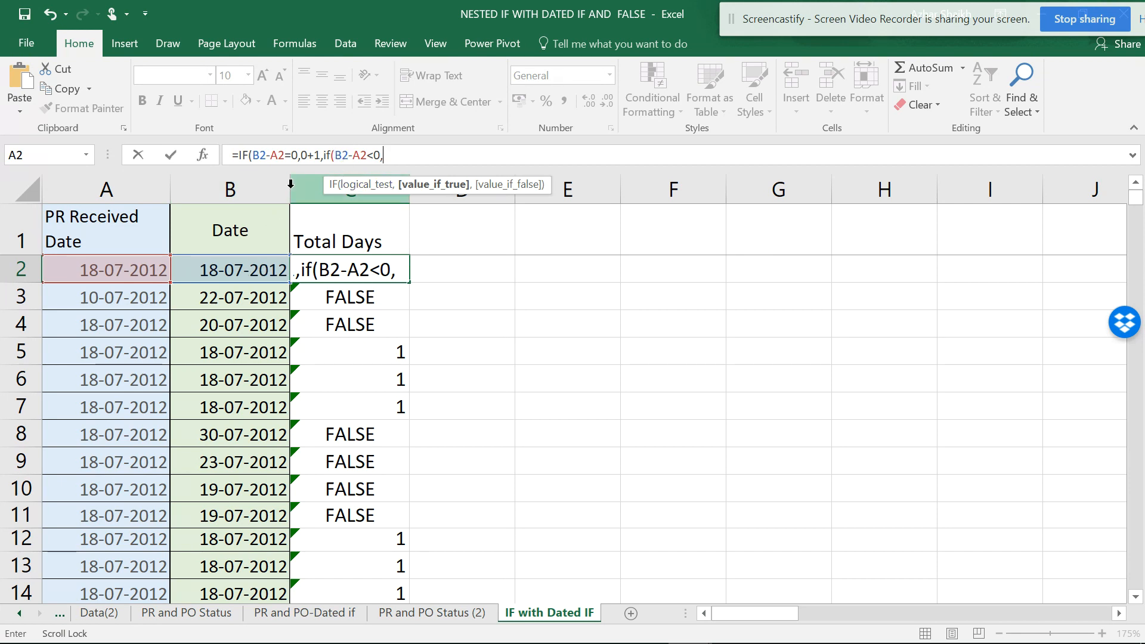
Make the nested IF in C2 return B2-A2 when true, close the formula and fill it down the Total Days column.
{"action": "left_click", "coordinate": [256, 272]}
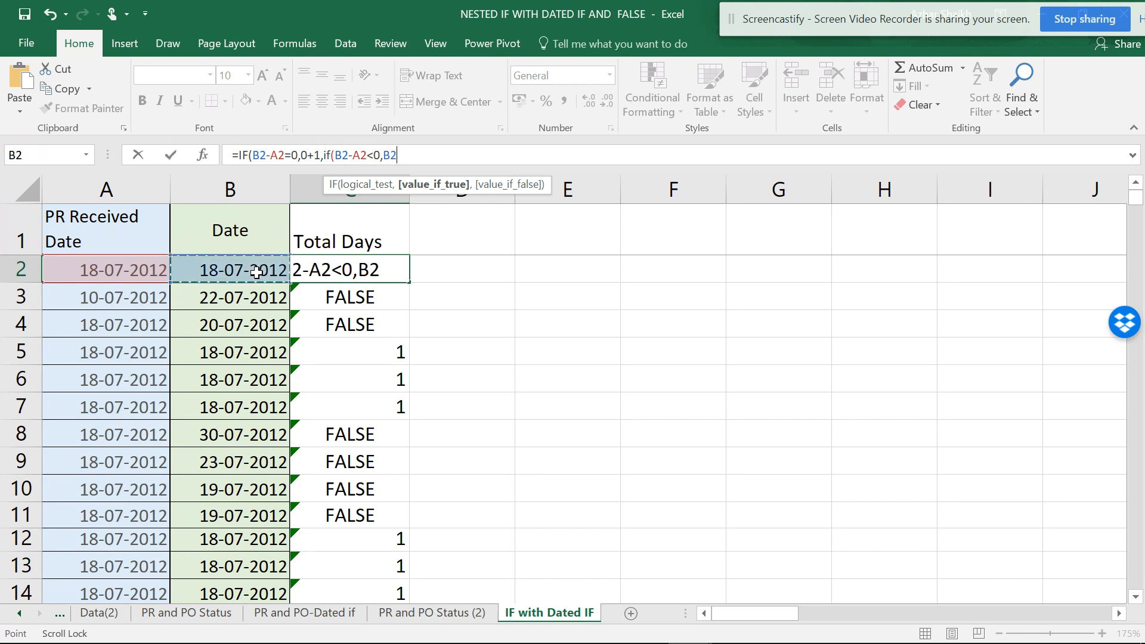
{"action": "type", "text": "-"}
{"action": "left_click", "coordinate": [129, 268]}
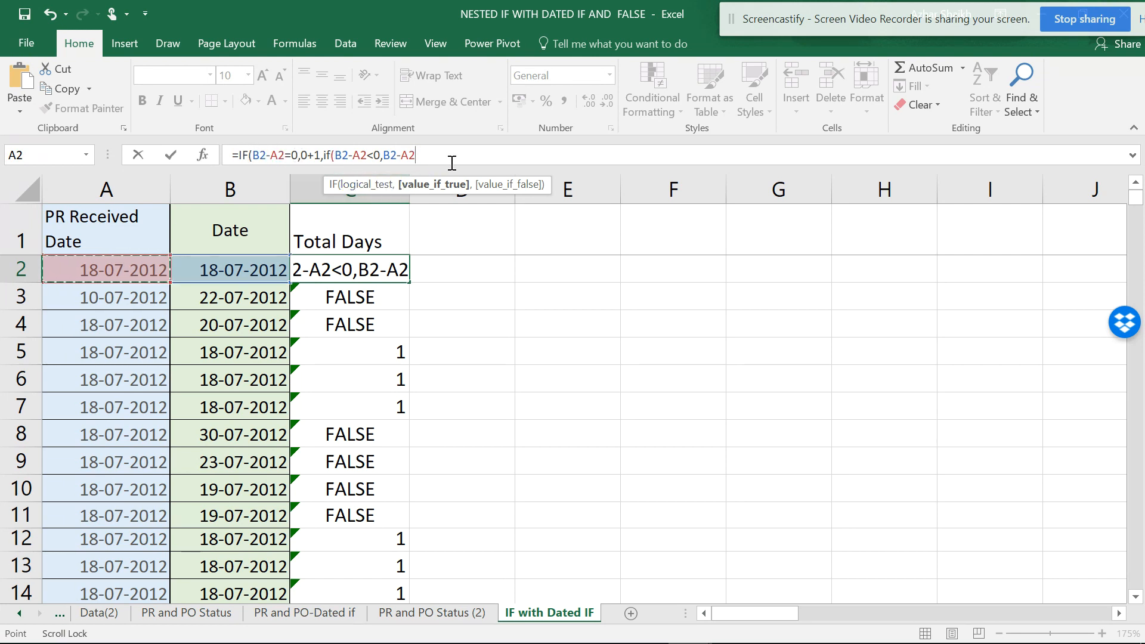
{"action": "type", "text": "))"}
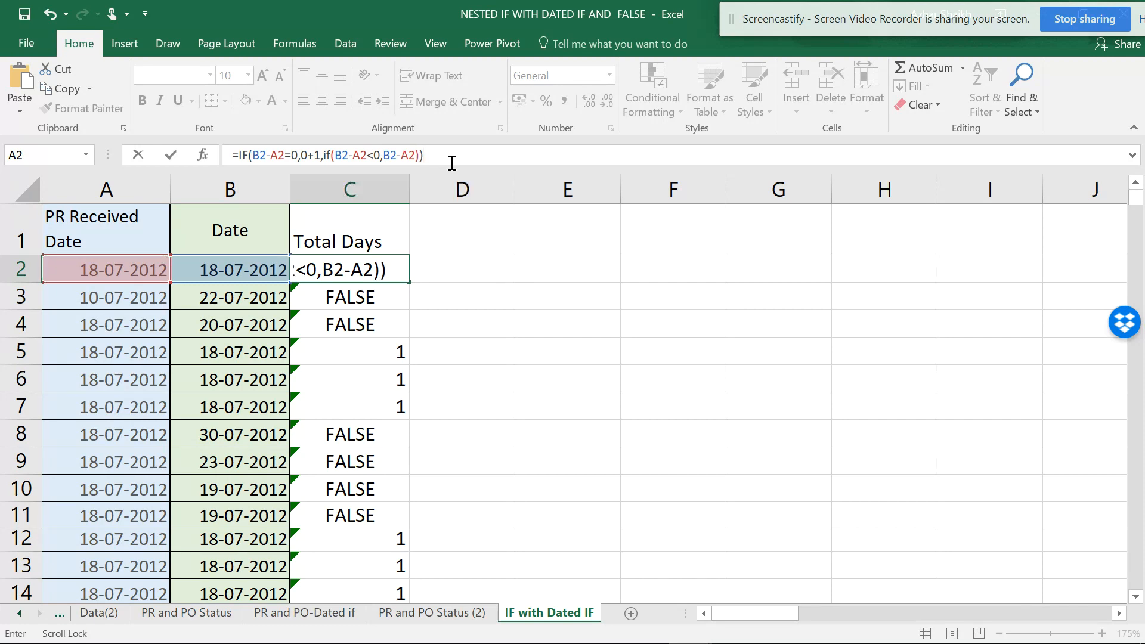
{"action": "key", "text": "Return"}
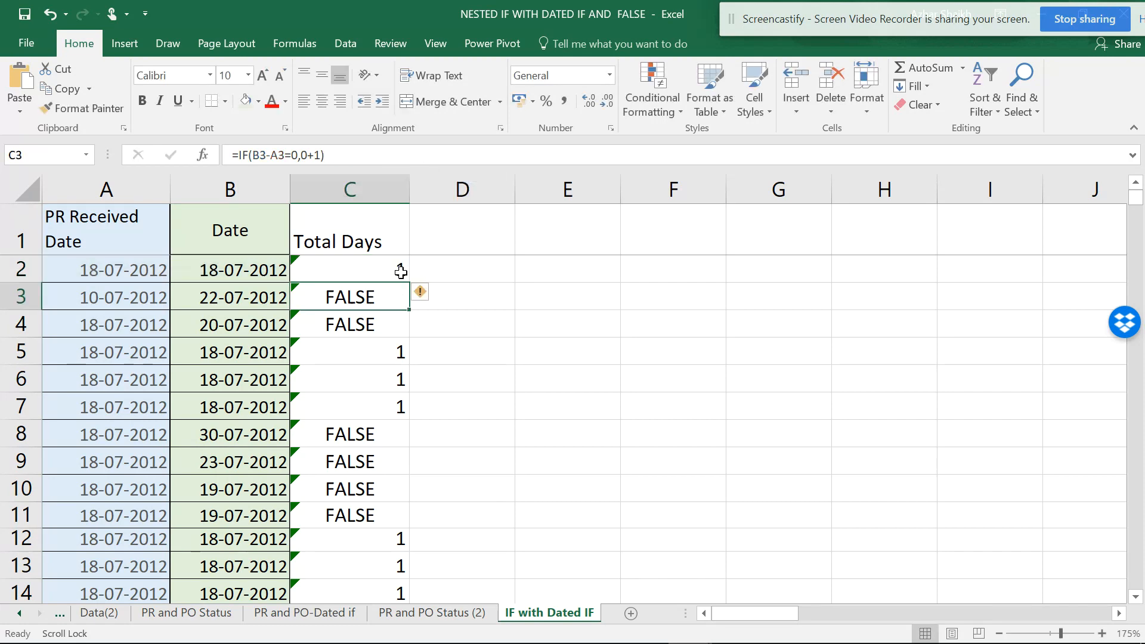
{"action": "left_click", "coordinate": [404, 271]}
{"action": "double_click", "coordinate": [406, 280]}
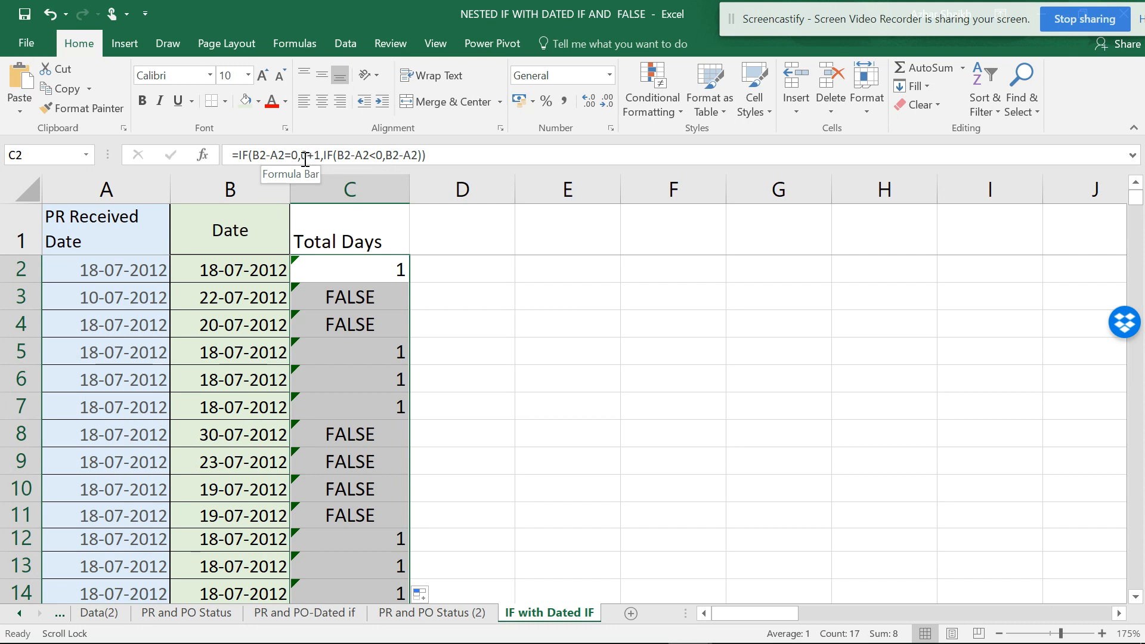
Change the nested condition in C2 to B2-A2>0 and fill the corrected formula down the Total Days column.
{"action": "left_click", "coordinate": [374, 157]}
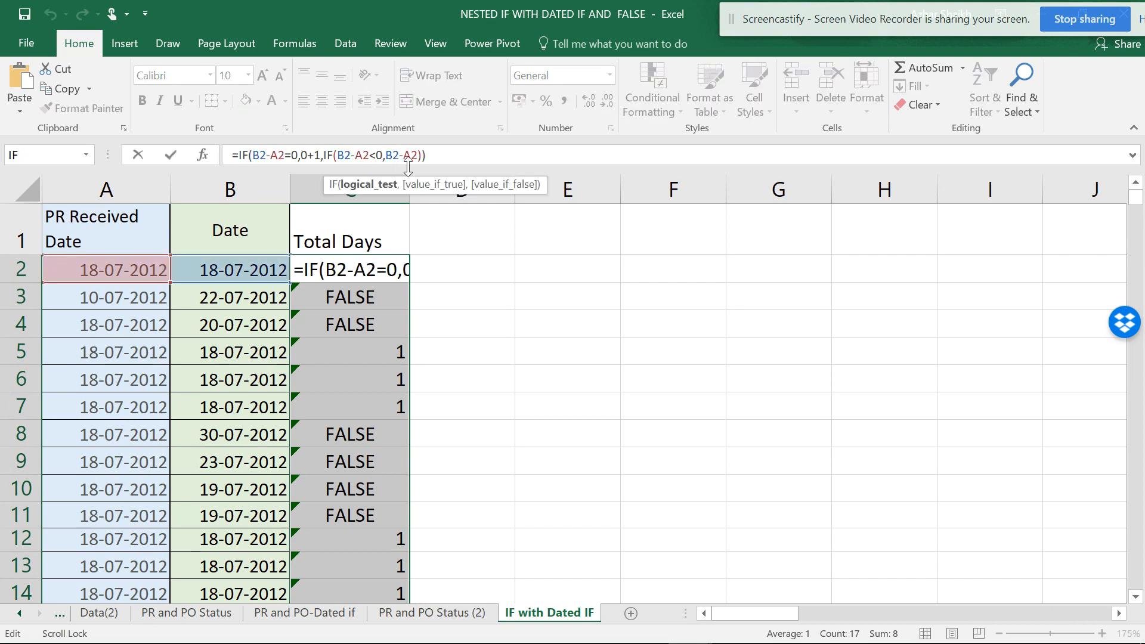
{"action": "key", "text": "BackSpace"}
{"action": "type", "text": ">"}
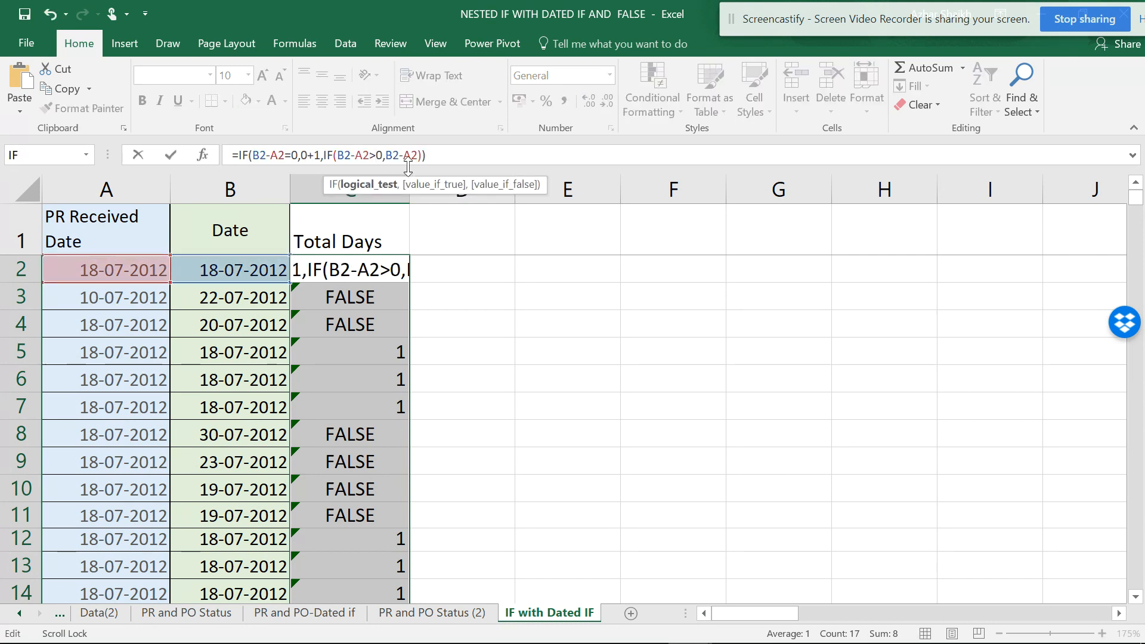
{"action": "key", "text": "Return"}
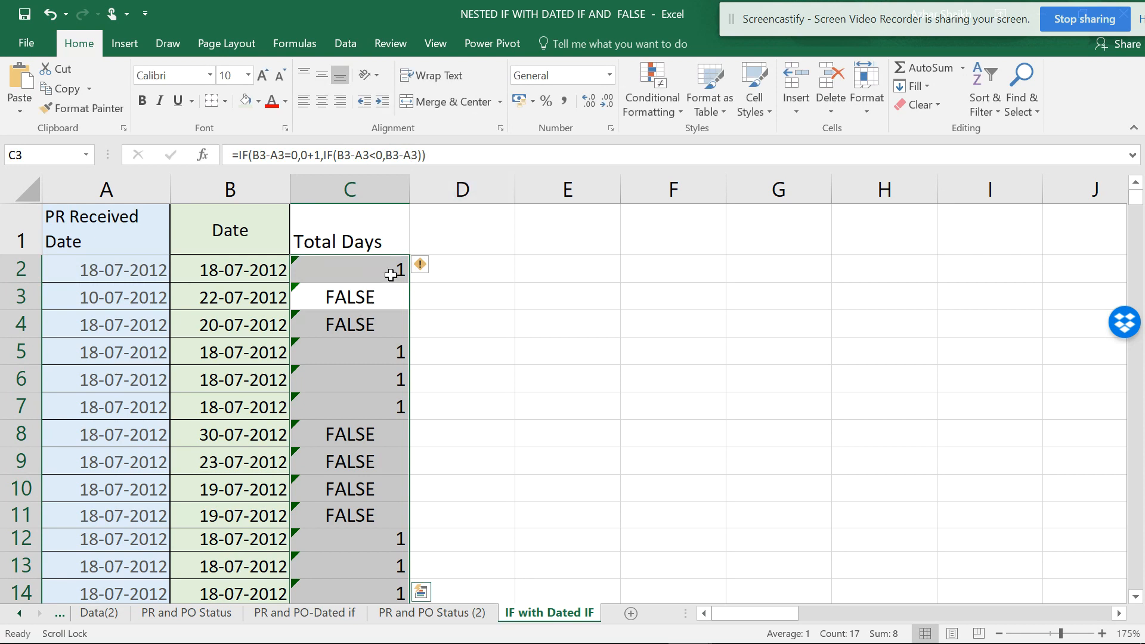
{"action": "left_click", "coordinate": [391, 273]}
{"action": "double_click", "coordinate": [411, 281]}
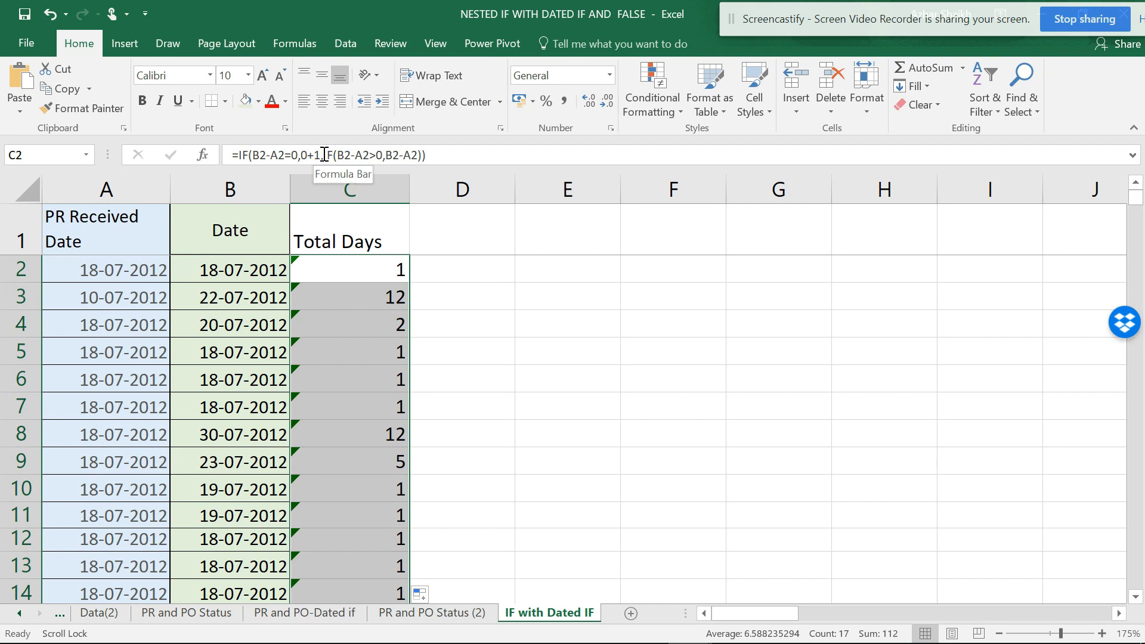
Start an IF formula in D2 that tests whether B2-A2=0 and returns 0+1 when true.
{"action": "left_click", "coordinate": [454, 266]}
{"action": "type", "text": "=if"}
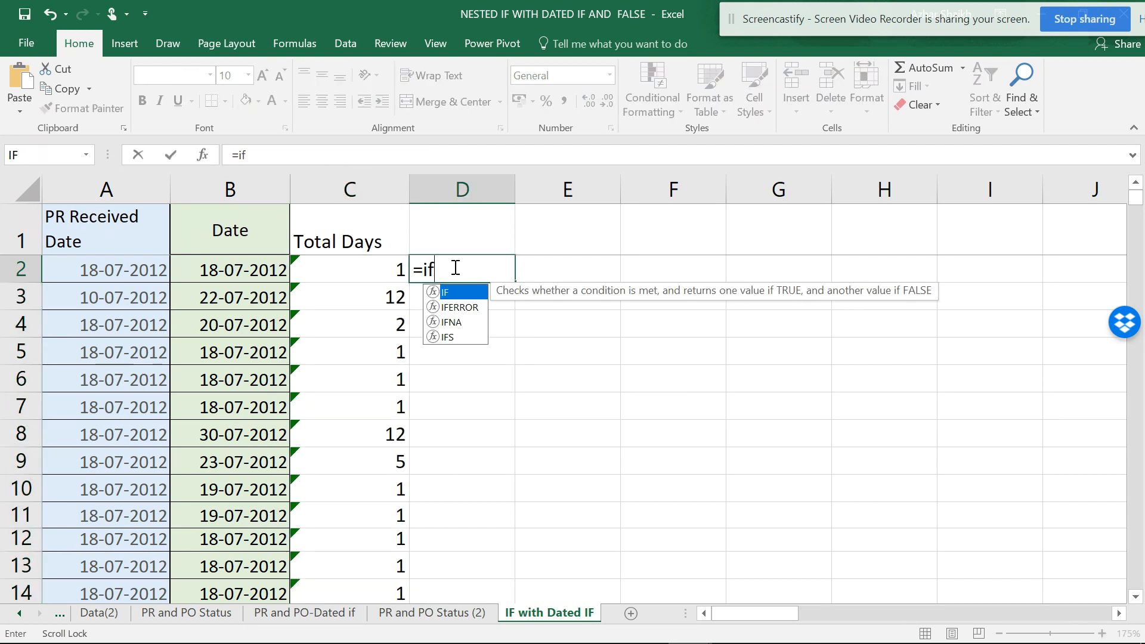
{"action": "type", "text": "("}
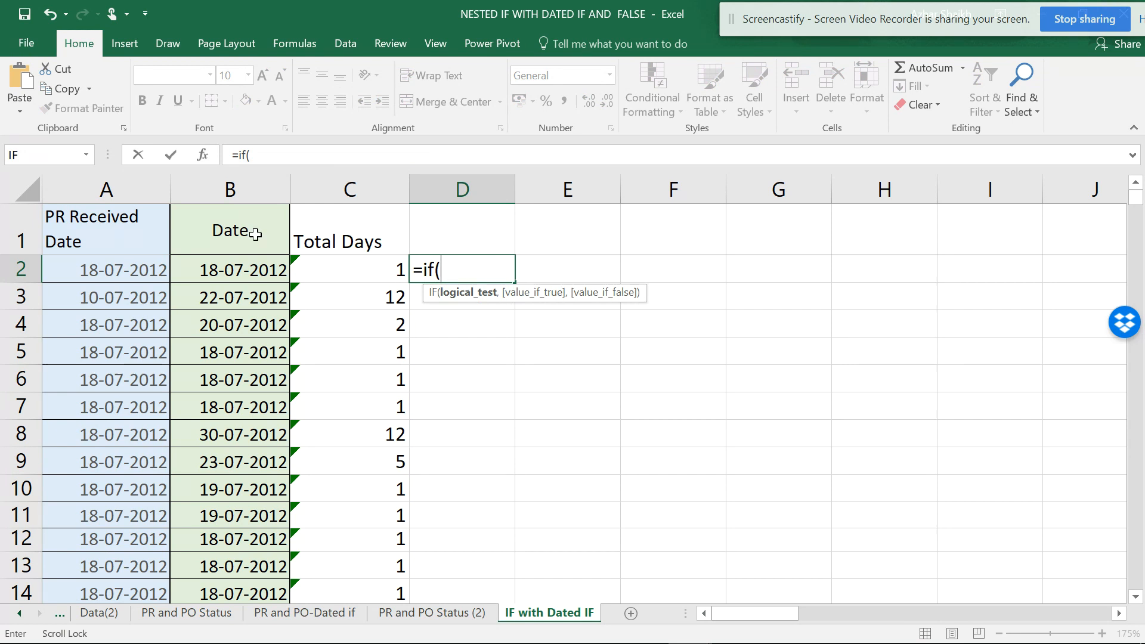
{"action": "left_click", "coordinate": [222, 272]}
{"action": "type", "text": "-"}
{"action": "left_click", "coordinate": [124, 261]}
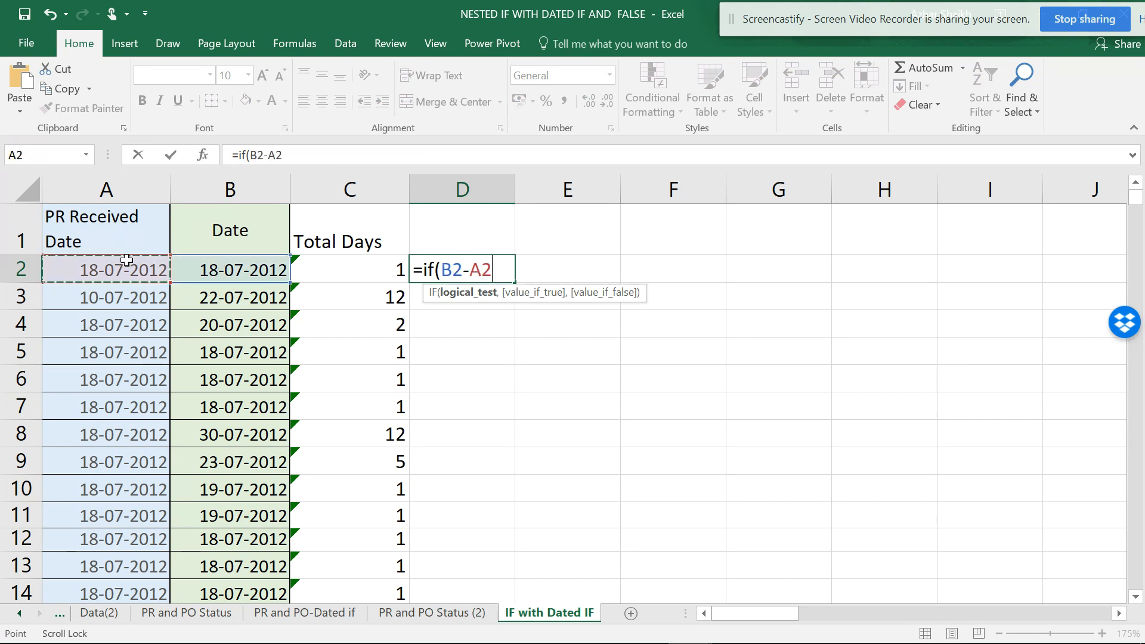
{"action": "type", "text": "=0,"}
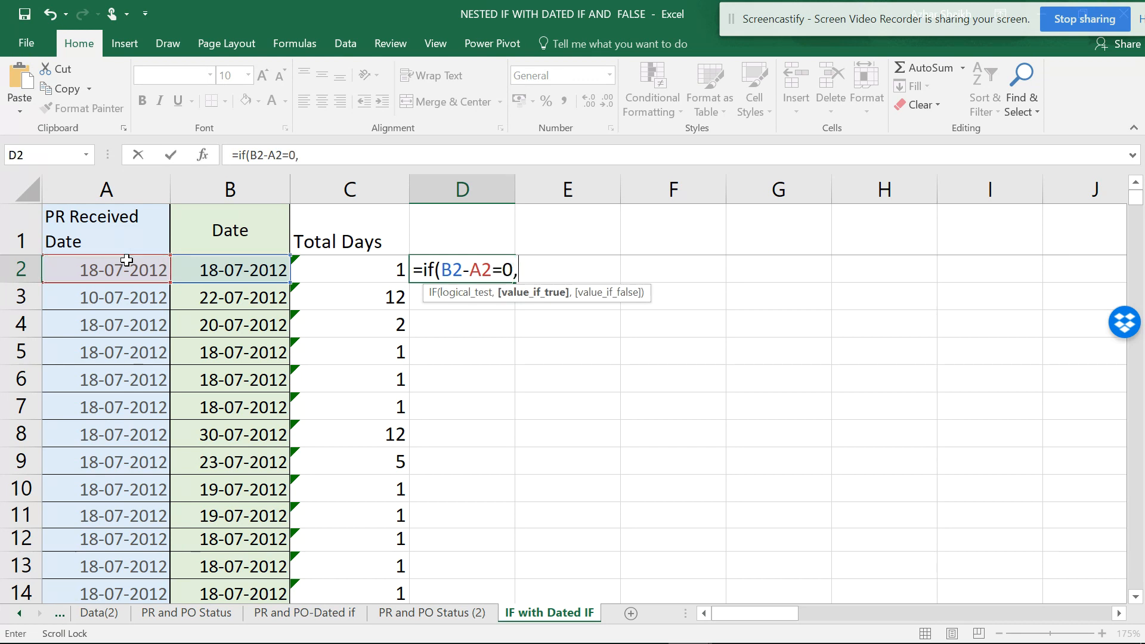
{"action": "type", "text": "0+1,"}
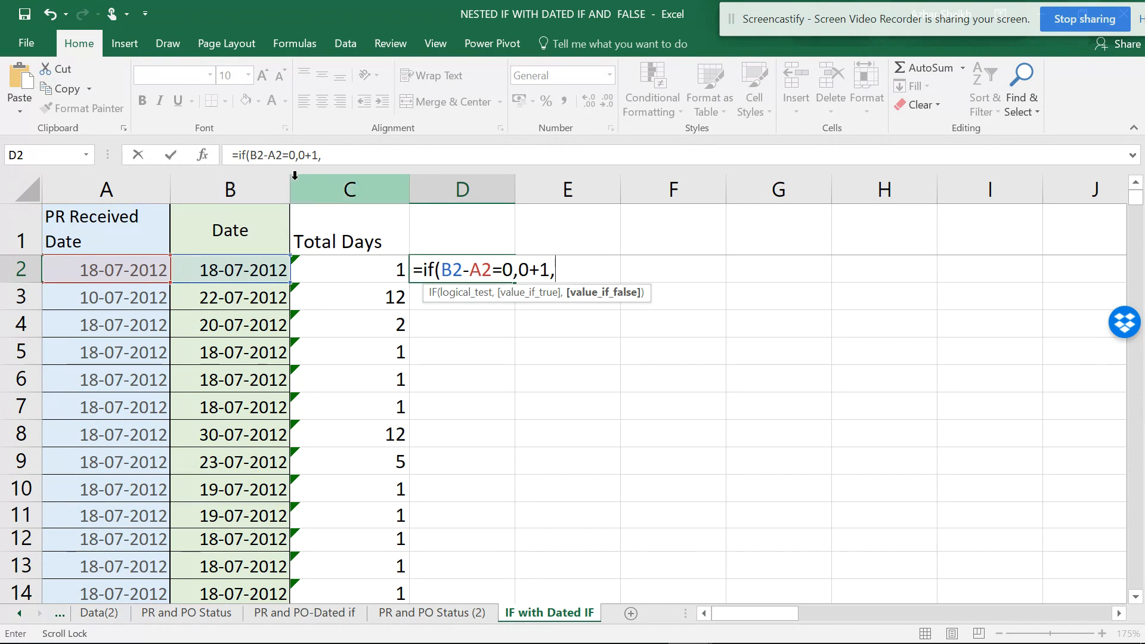
Review the arguments of the IF formula in D2, then complete it with B2-A2 as the value if false.
{"action": "left_click", "coordinate": [468, 292]}
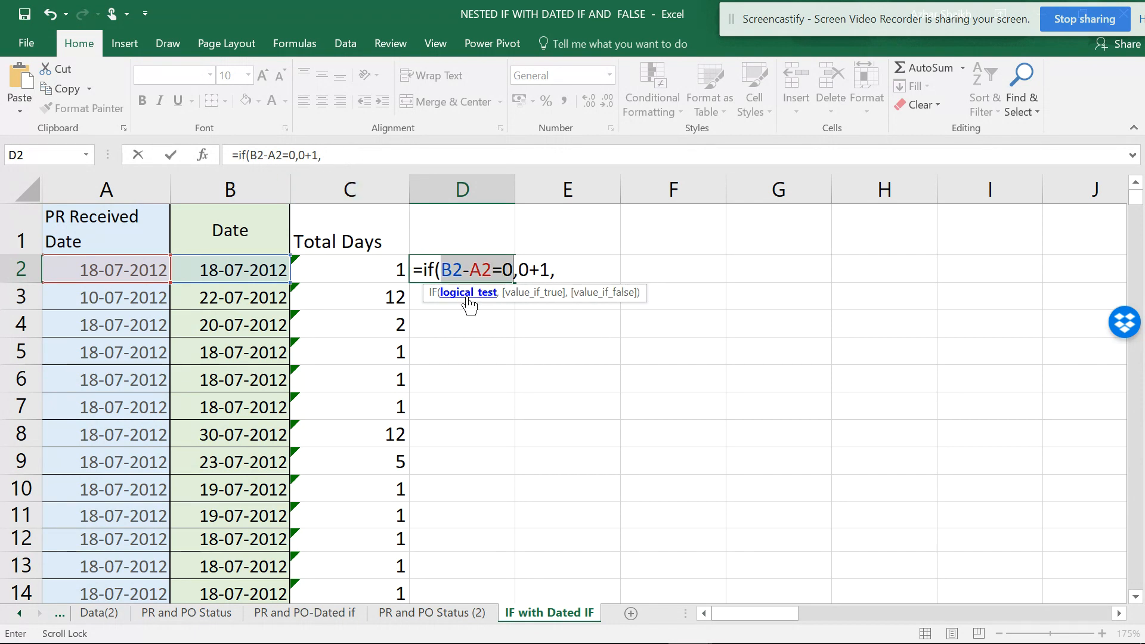
{"action": "left_click", "coordinate": [532, 292]}
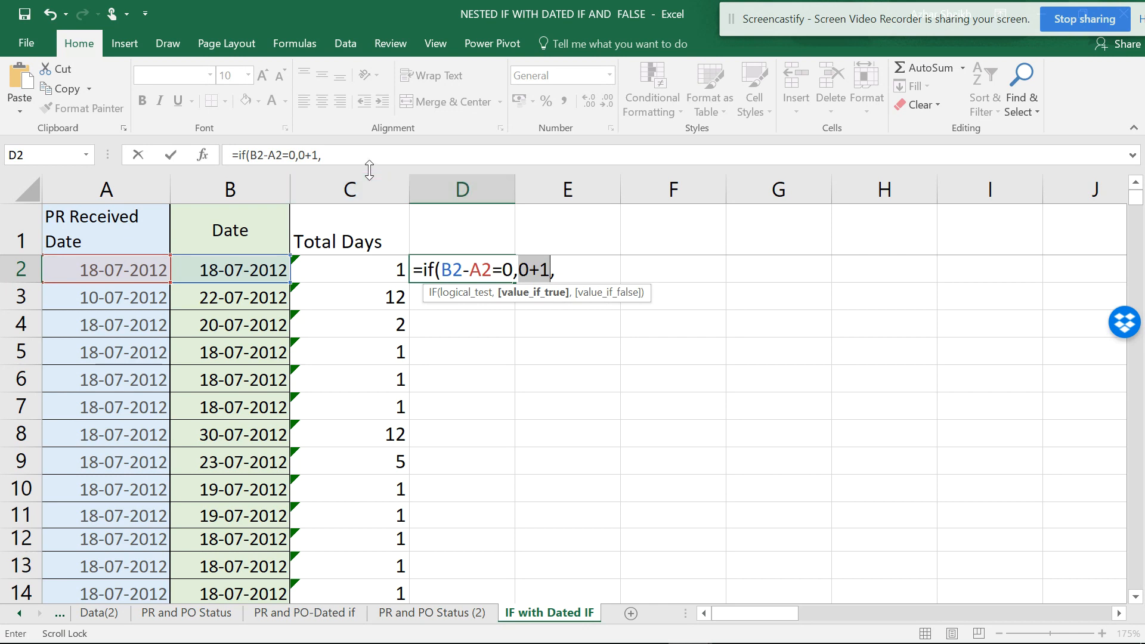
{"action": "left_click", "coordinate": [355, 160]}
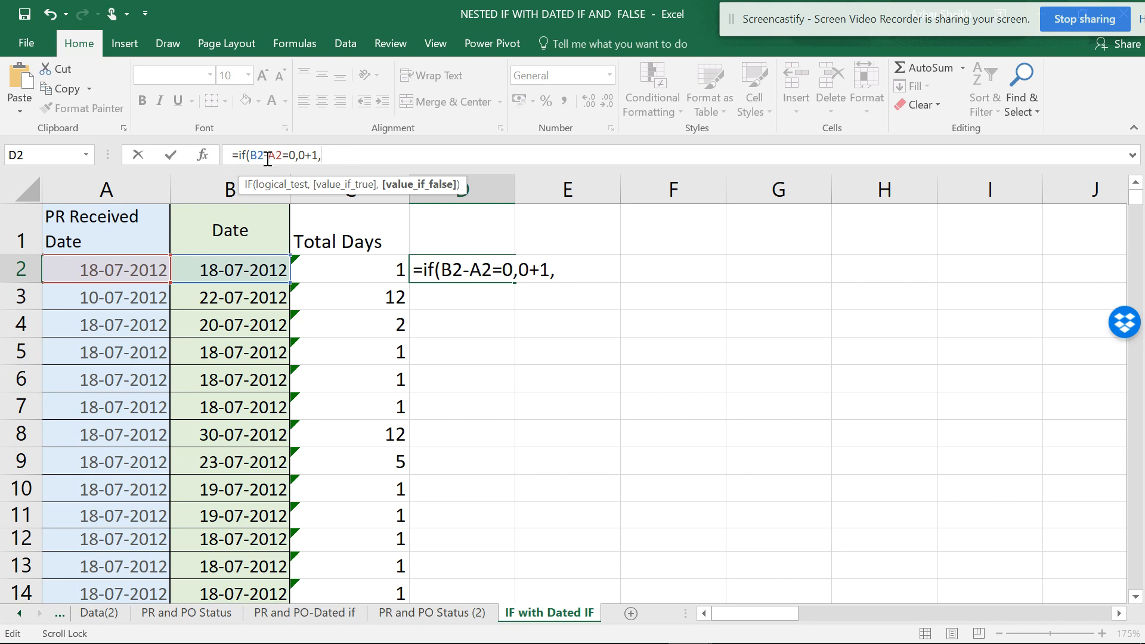
{"action": "left_click_drag", "start_coordinate": [284, 155], "coordinate": [249, 155]}
{"action": "left_click", "coordinate": [325, 155]}
{"action": "left_click", "coordinate": [220, 266]}
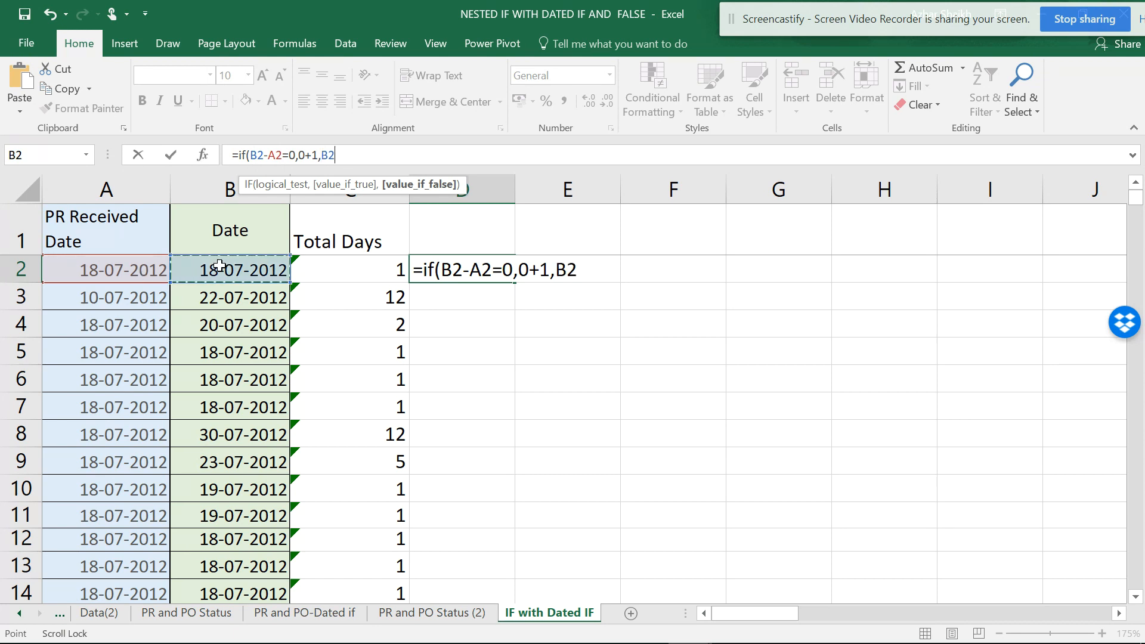
{"action": "type", "text": "-"}
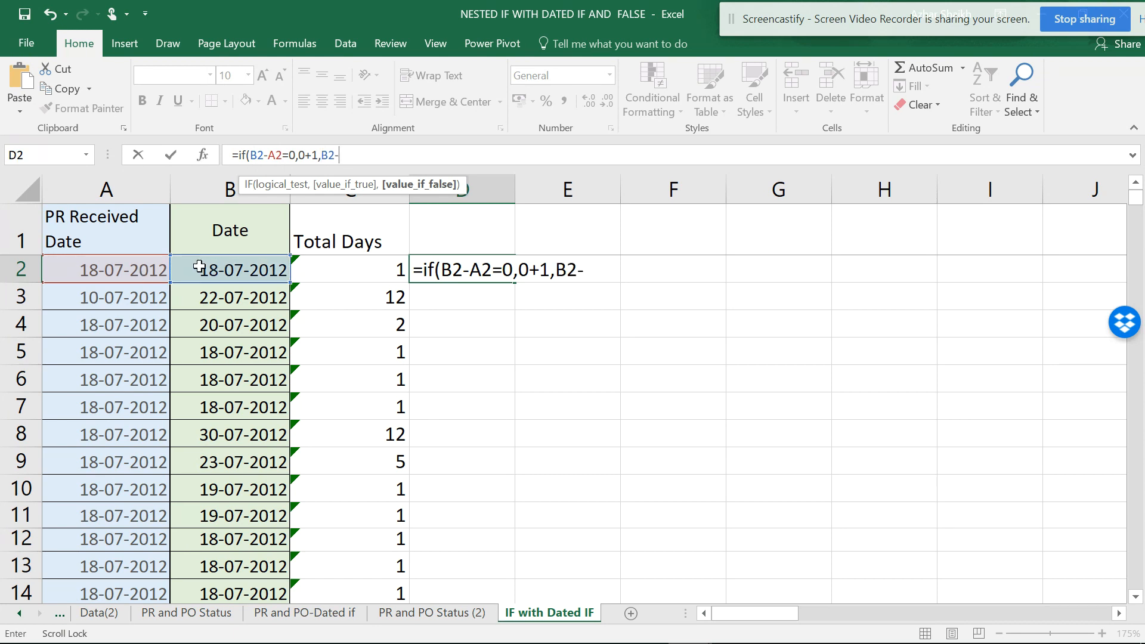
{"action": "left_click", "coordinate": [147, 273]}
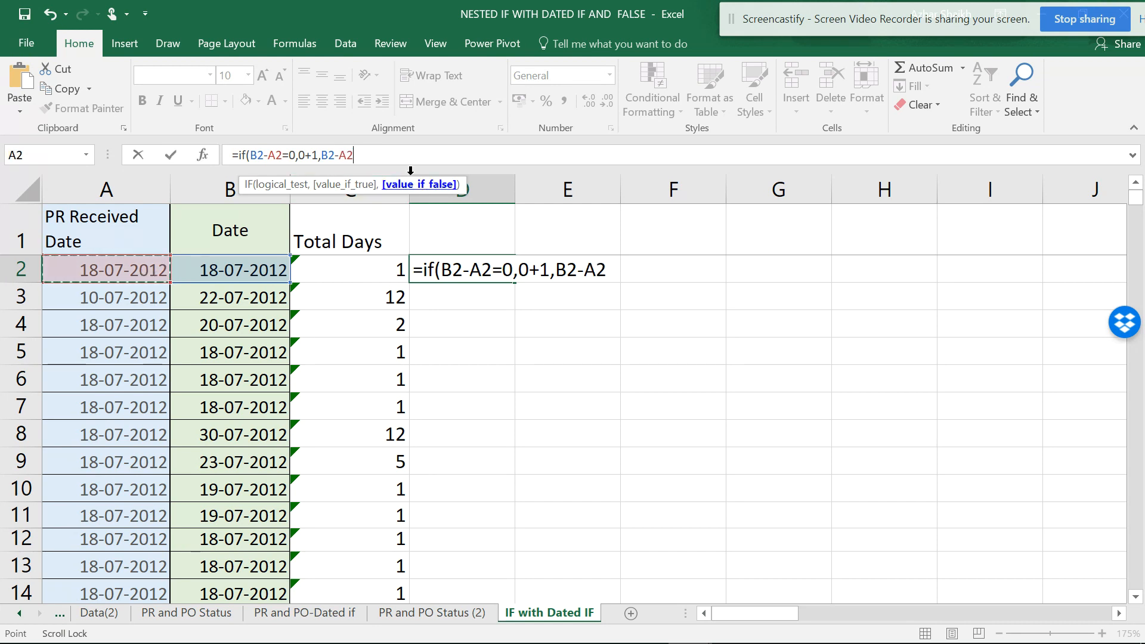
{"action": "type", "text": ")"}
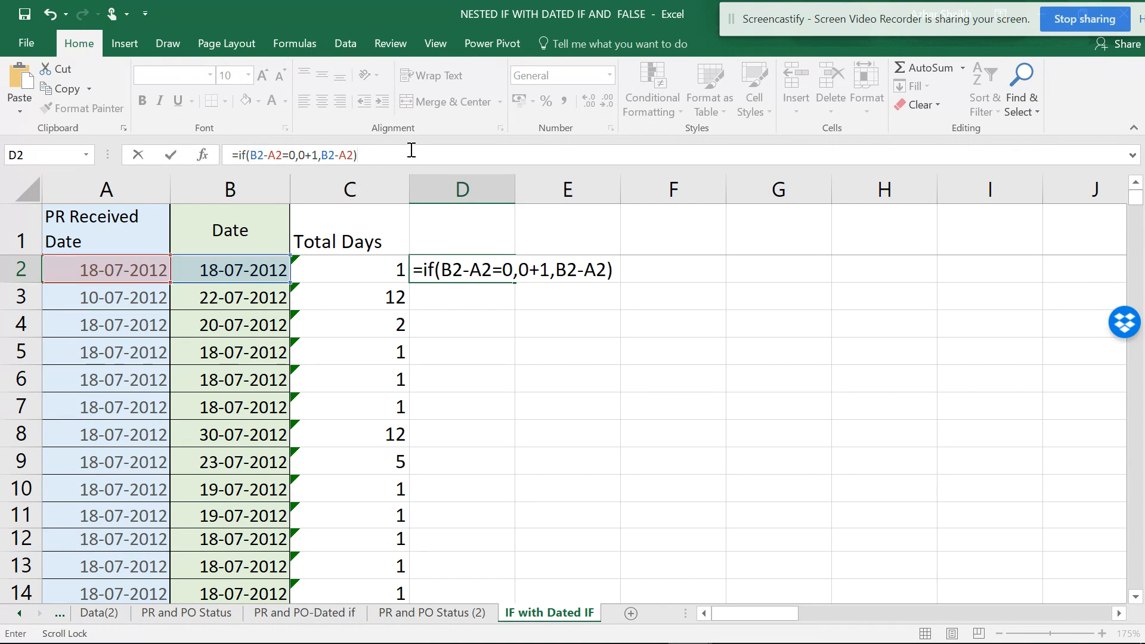
{"action": "key", "text": "Return"}
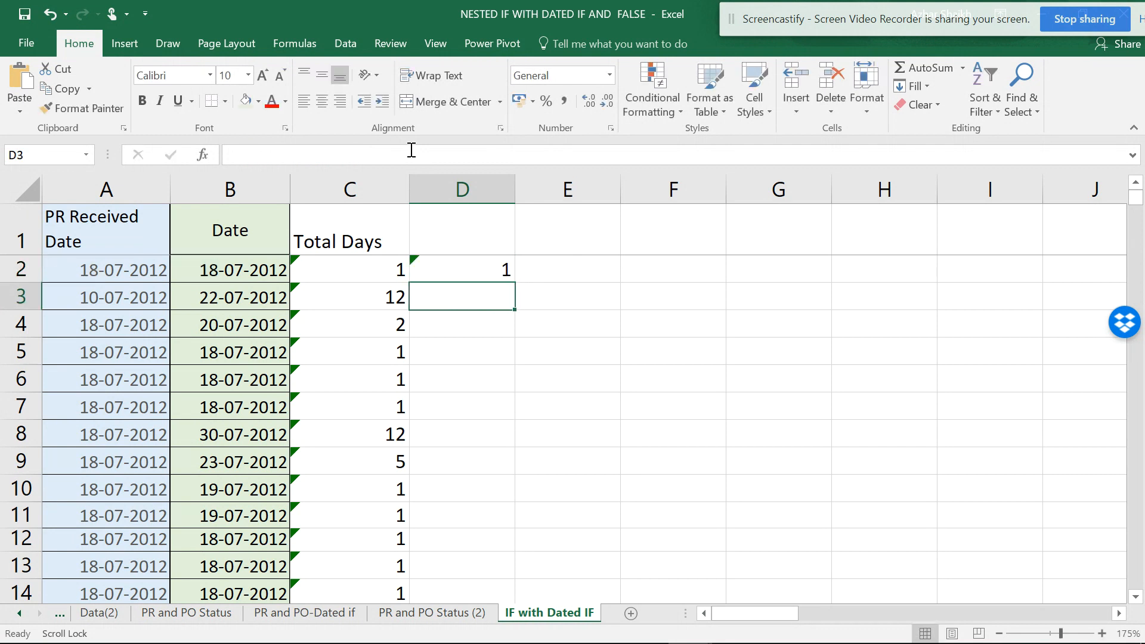
Fill the D2 formula down column D and compare it with the nested IF formula in C2.
{"action": "left_click", "coordinate": [504, 276]}
{"action": "double_click", "coordinate": [514, 280]}
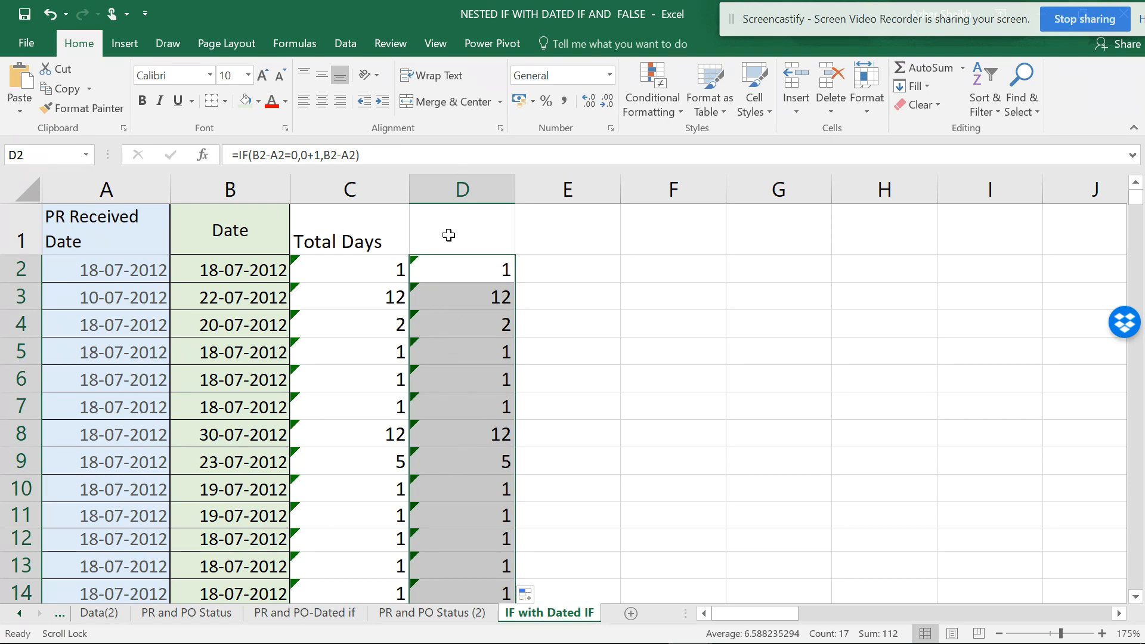
{"action": "left_click", "coordinate": [371, 268]}
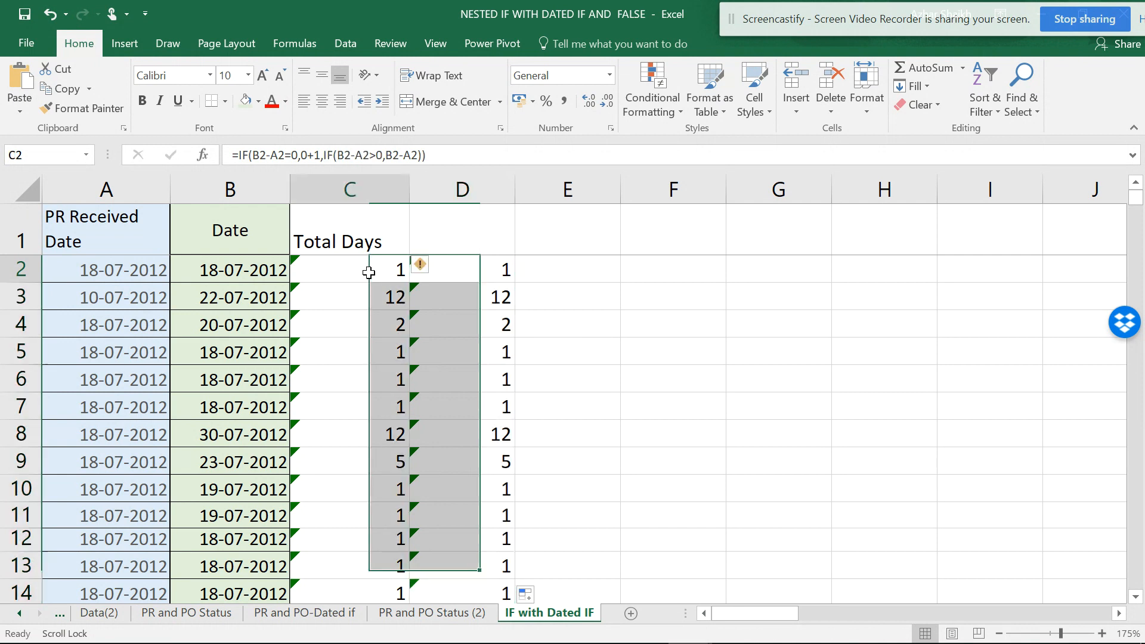
{"action": "left_click", "coordinate": [453, 270]}
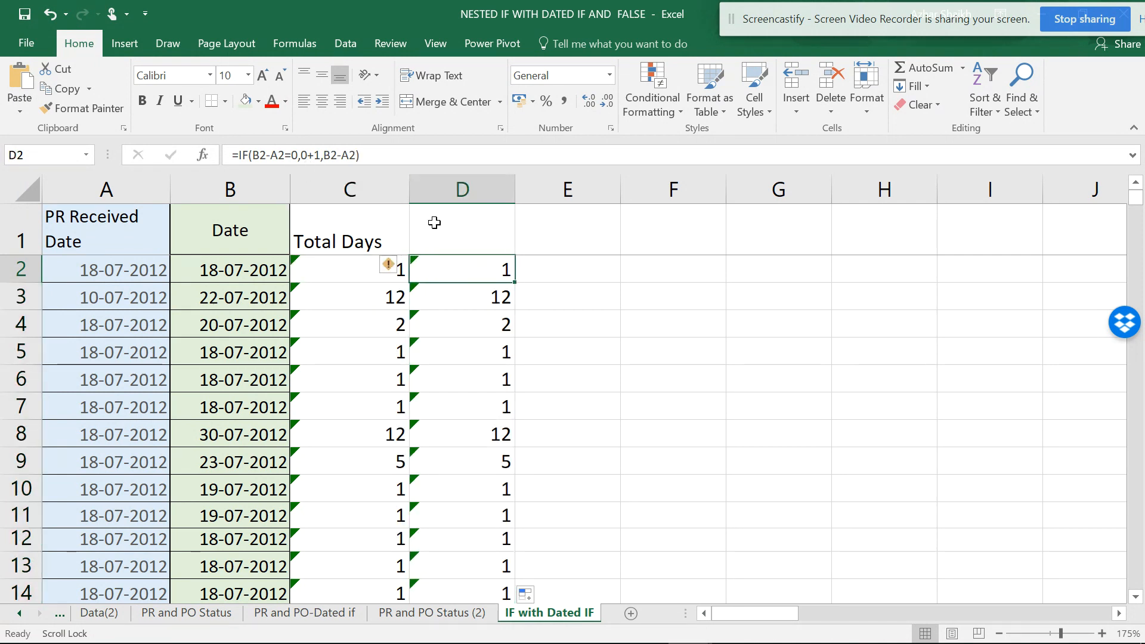